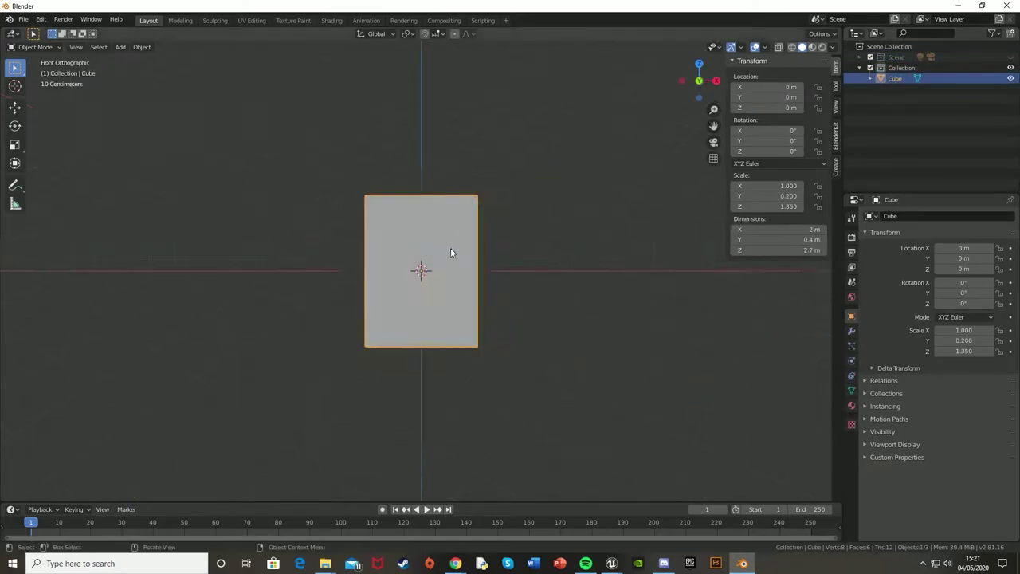
- In Edit Mode, loop-cut the tall box with many horizontal loops and two vertical loops near its sides
key("Tab")
scroll(451, 253, "up", 4)
key("ctrl+r")
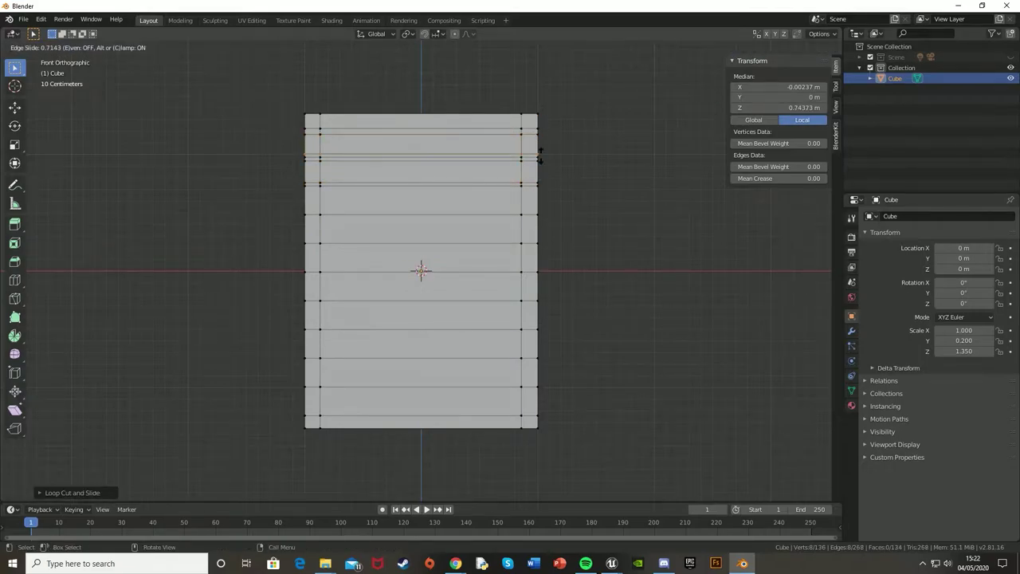
- Select a front face of the box, try moving it along the depth axis, then cancel back to front view
left_click(377, 178)
mouse_move(377, 177)
middle_mouse_down()
mouse_move(510, 191)
mouse_move(462, 264)
mouse_move(558, 215)
mouse_move(382, 235)
middle_mouse_up()
key("g")
key("y")
left_click(557, 213)
key("ctrl+z")
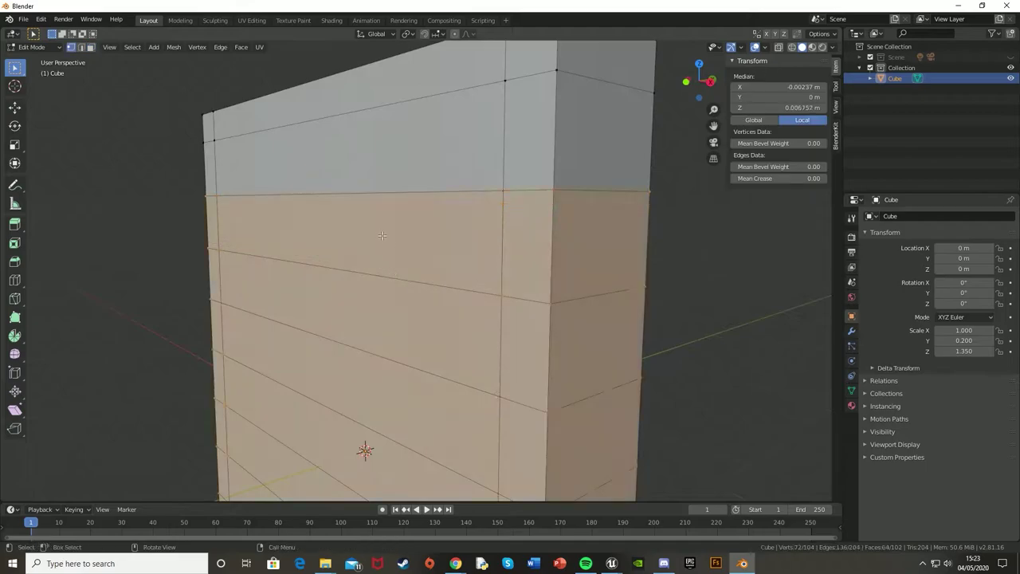
key("Escape")
key("KP_1")
- Add two more edge loops and slide them into position on the box front
key("ctrl+r")
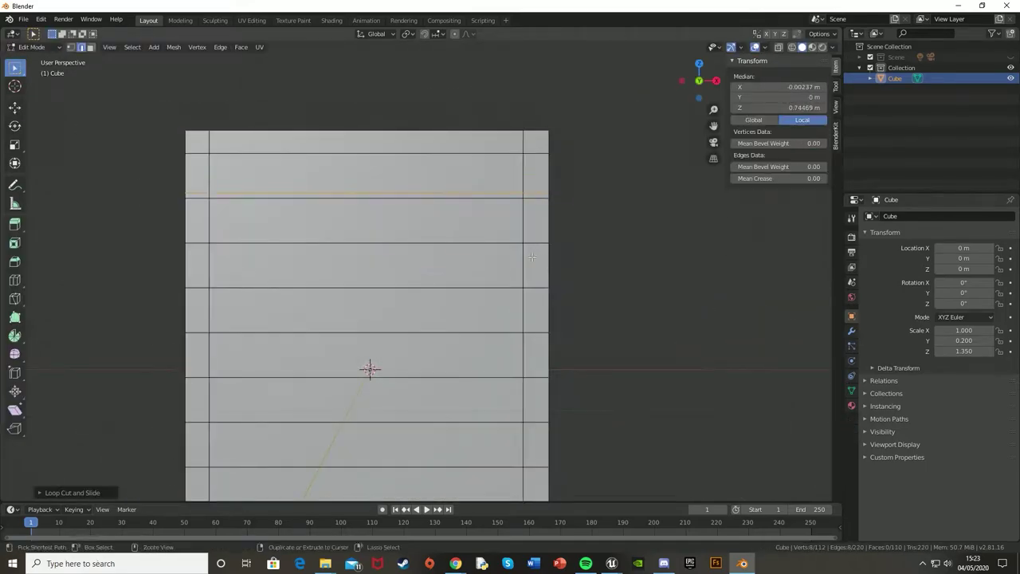
left_click(539, 338)
key("ctrl+r")
middle_click_drag(539, 338, 559, 266, "shift")
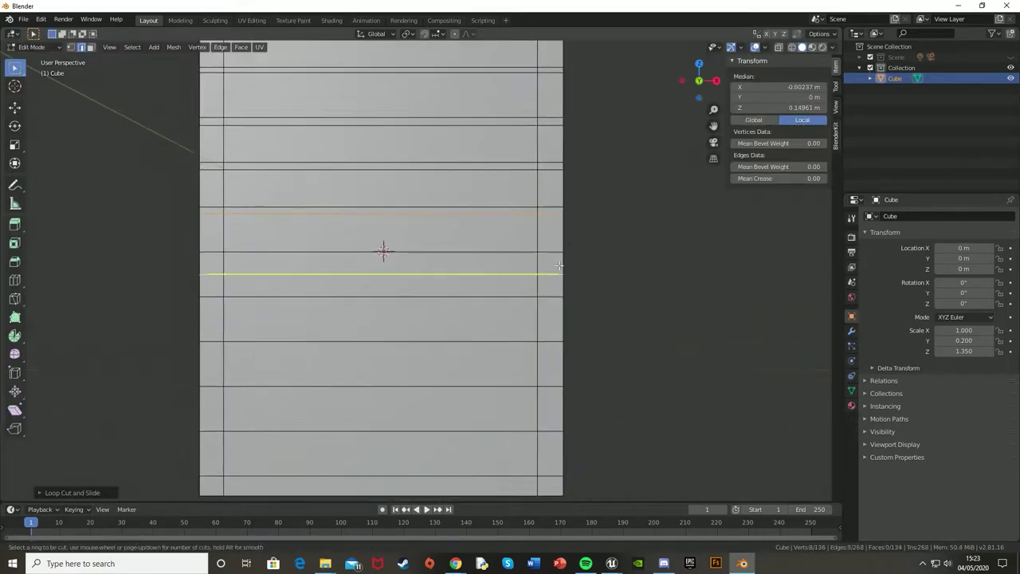
left_click(544, 349)
middle_click_drag(543, 349, 558, 259, "shift")
middle_click_drag(282, 138, 383, 192)
- Select the stacked shelf faces and extrude them inward into recessed shelves, then leave Edit Mode
key("3")
left_click(388, 192)
key("e")
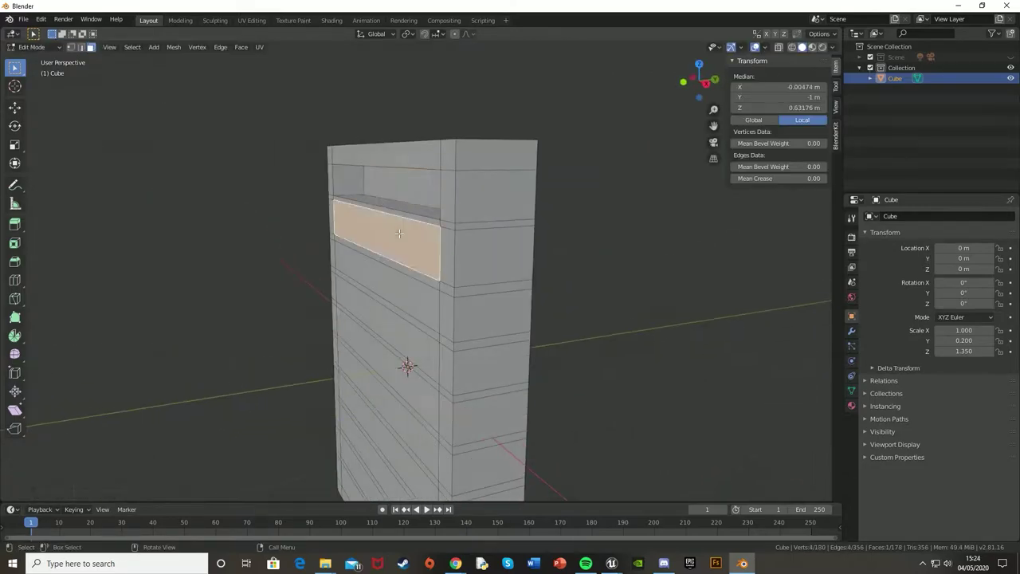
left_click(398, 263, "shift")
middle_click_drag(398, 410, 501, 152)
key("e")
left_click(501, 152)
key("3")
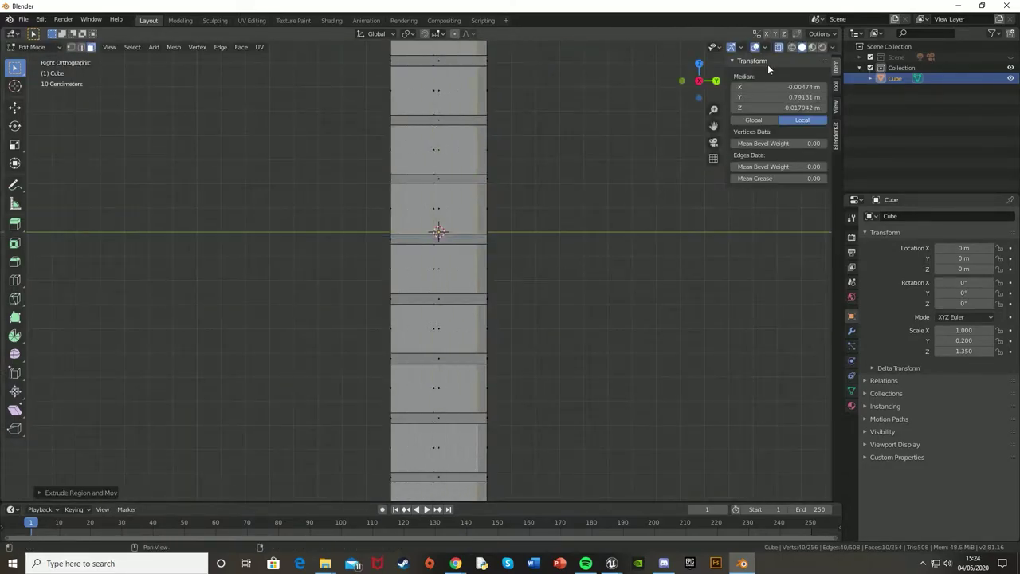
key("Tab")
middle_click_drag(606, 239, 524, 239)
key("shift+a")
- Add a cube scaled to 0.17 and zoom in on it
left_click(558, 248)
type("s.17")
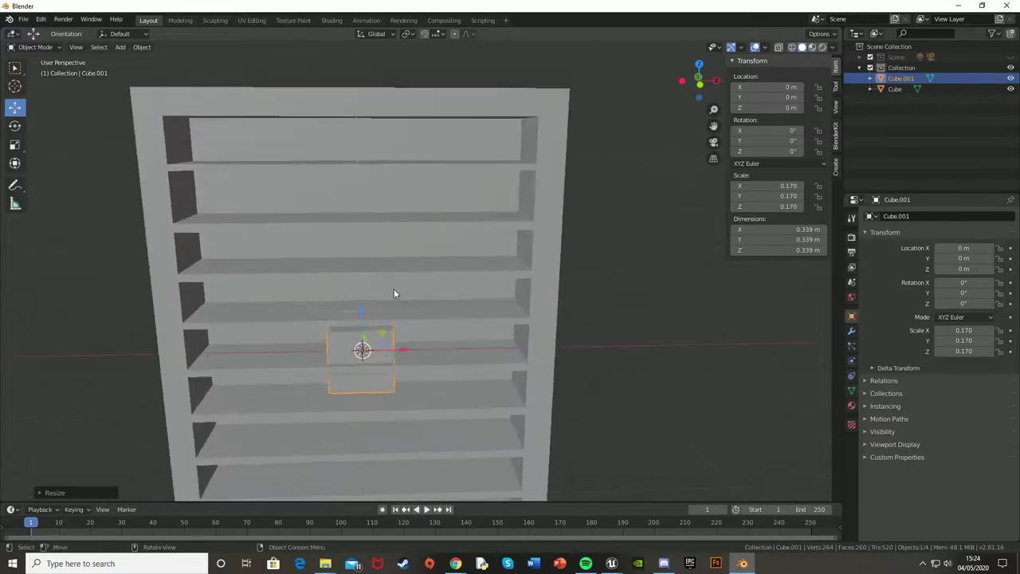
key("KP_Decimal")
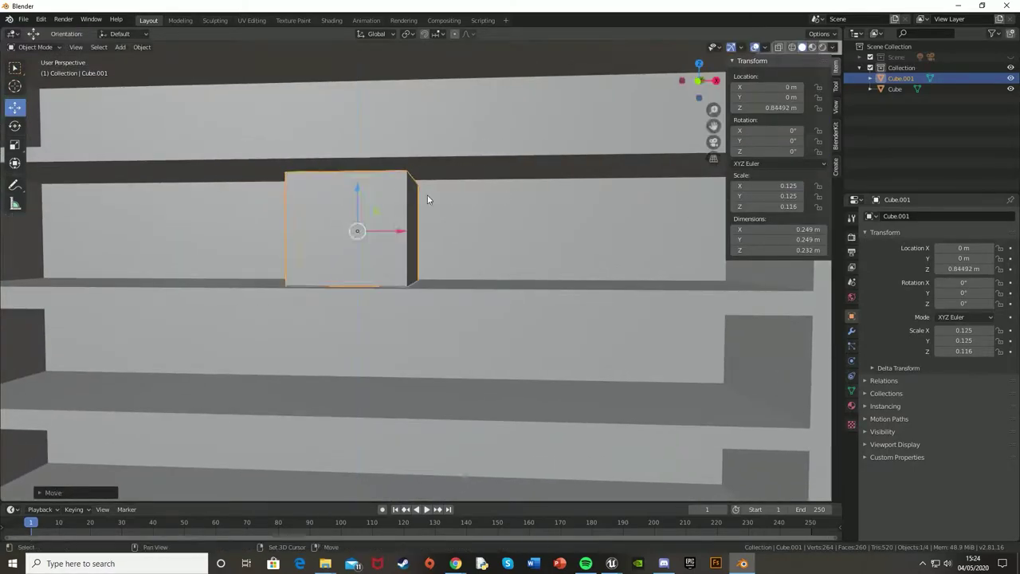
middle_click_drag(427, 198, 406, 209)
type("15.")
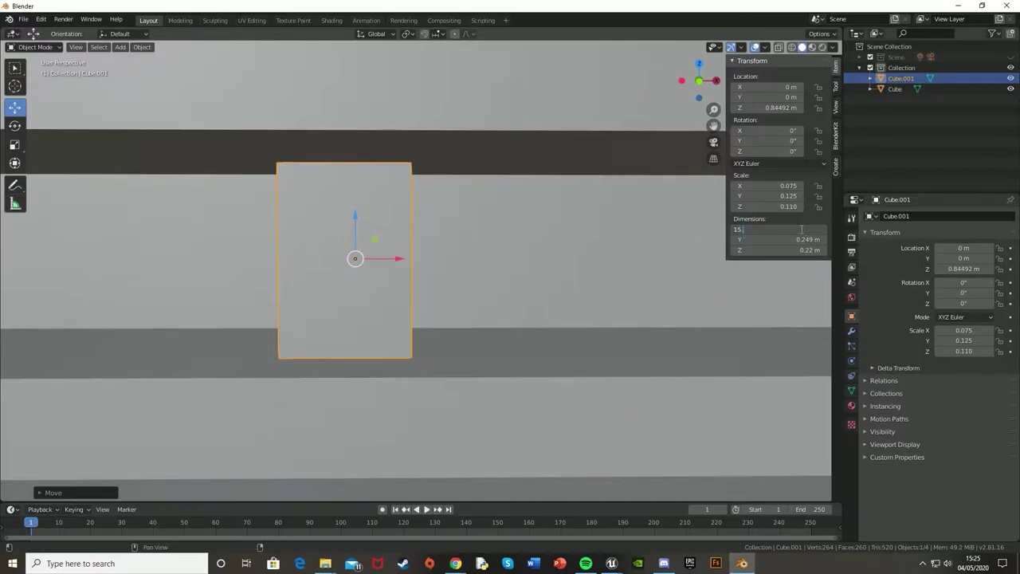
- Set the cube's X dimension to 2cm and resize its depth and width into a thin book
type("2cm")
key("Return")
middle_click_drag(802, 230, 404, 255)
key("g")
key("y")
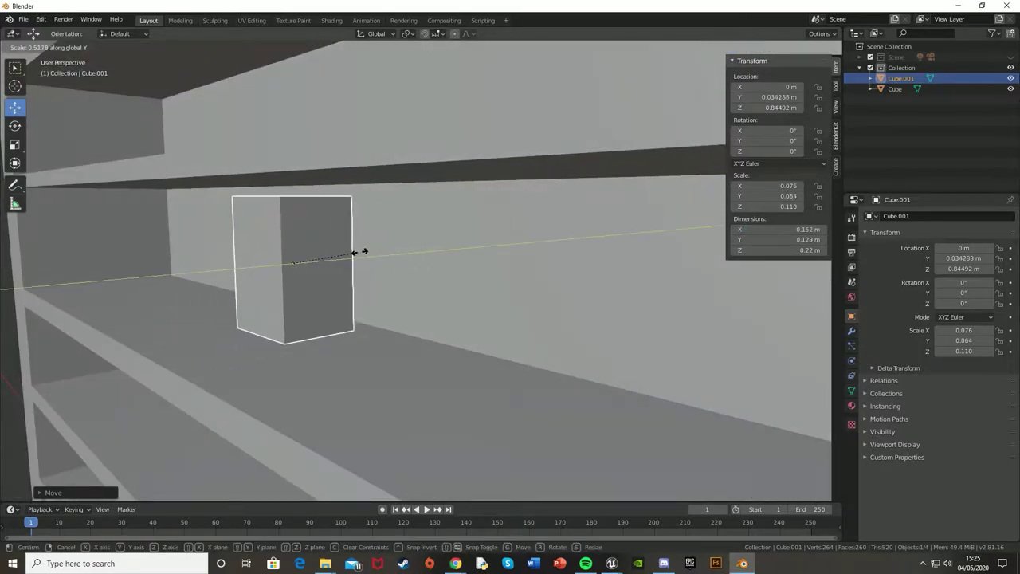
left_click_drag(785, 239, 793, 240)
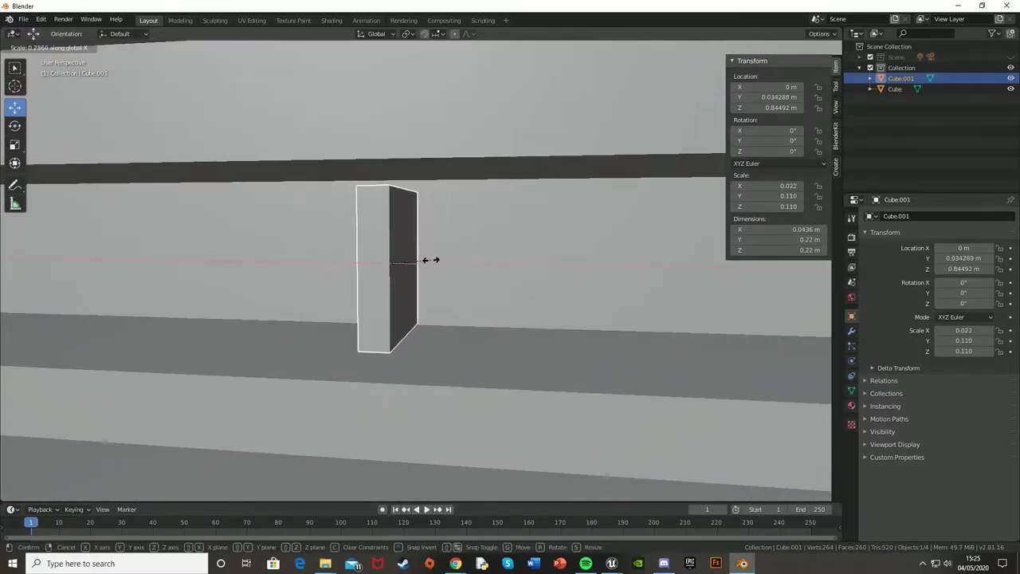
middle_click_drag(433, 257, 303, 279)
scroll(303, 280, "down", 3)
- Finish the book's shape, then select all faces of the shelf unit and extrude them
key("g")
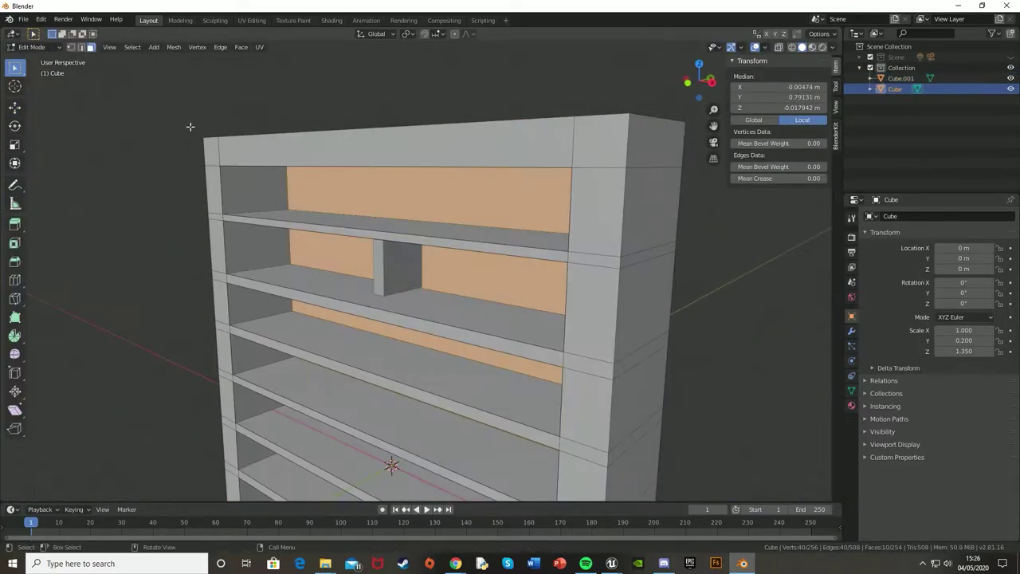
key("alt+a")
middle_click_drag(225, 147, 305, 139)
key("KP_1")
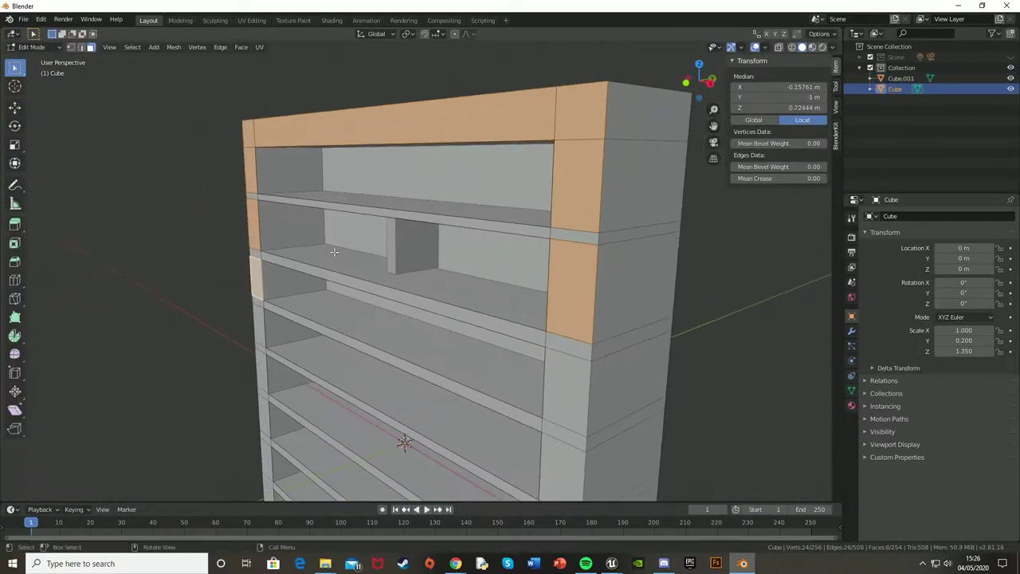
key("alt+a")
key("a")
scroll(389, 223, "up", 7)
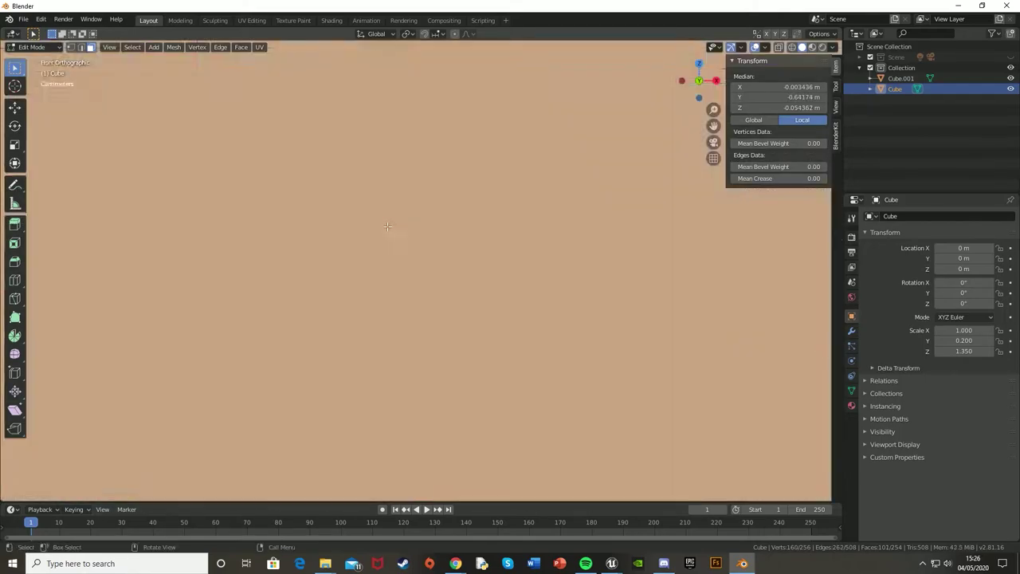
scroll(368, 198, "down", 6)
mouse_move(368, 404)
middle_mouse_down()
mouse_move(462, 291)
mouse_move(406, 326)
middle_mouse_up()
key("e")
- Set the shelf unit's depth to 25 cm, then select the book cube to move it
scroll(406, 326, "down", 3)
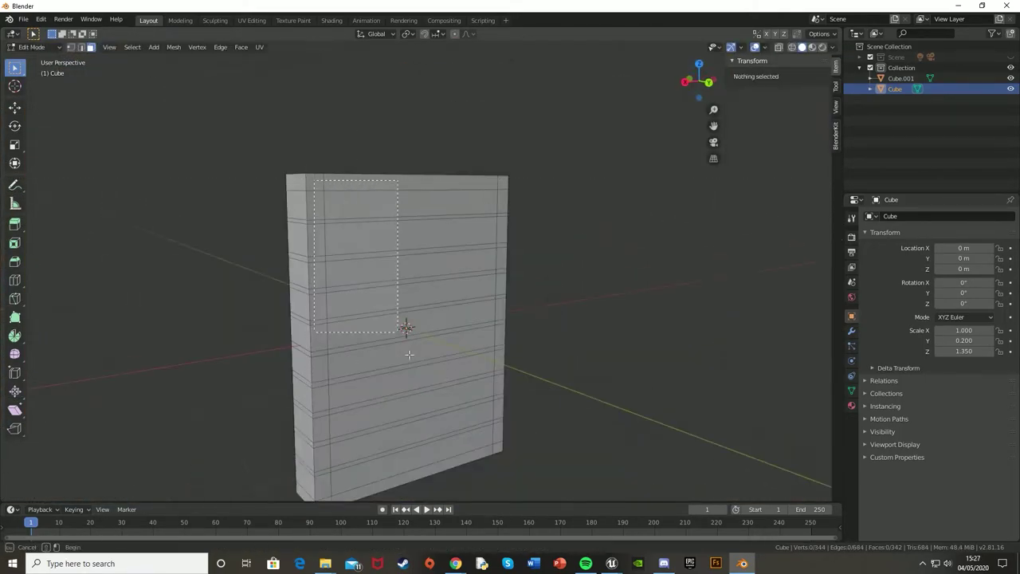
left_click_drag(303, 96, 510, 446)
middle_click_drag(396, 302, 401, 296)
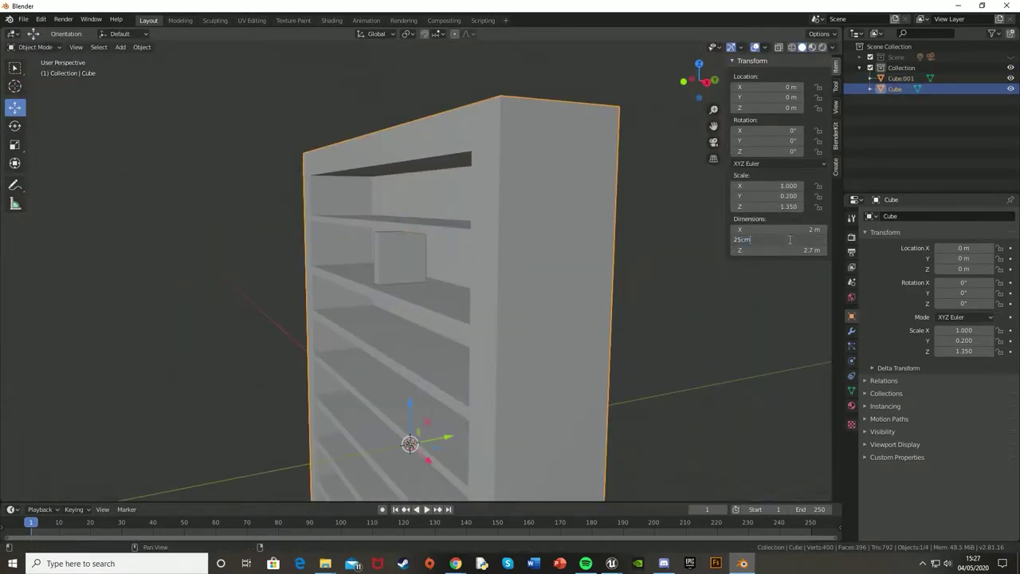
key("Return")
middle_click_drag(789, 239, 446, 278)
left_click(455, 251)
key("g")
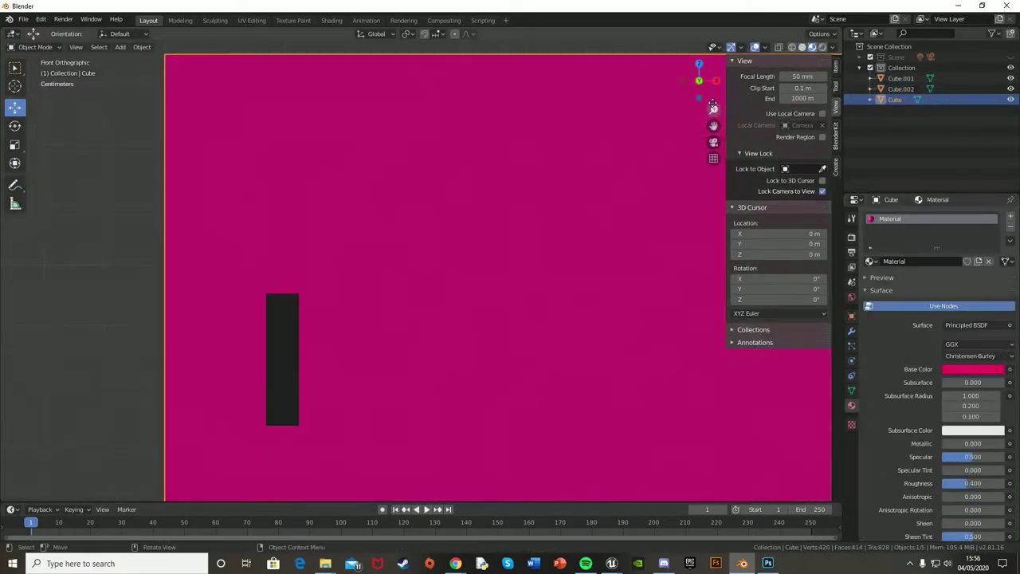
- Paste copied books onto the top shelf and slide them into place along it
middle_click_drag(370, 312, 349, 275)
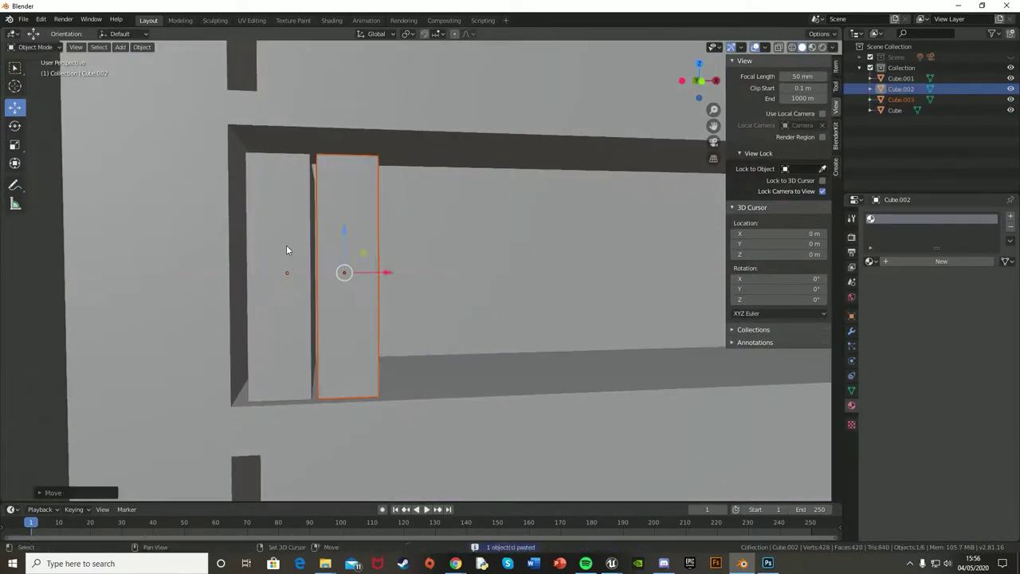
key("ctrl+v")
key("g")
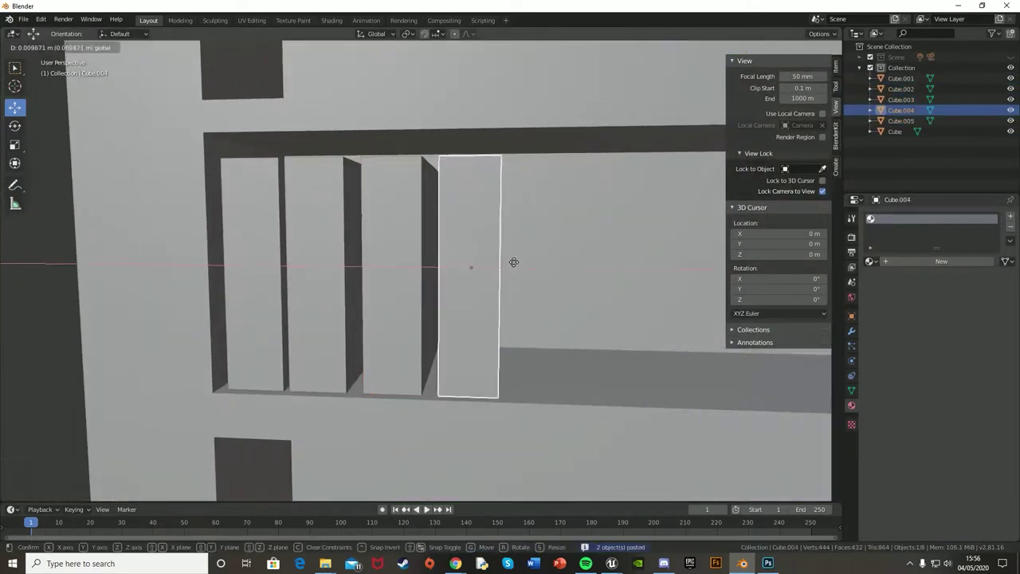
left_click(603, 231)
middle_click_drag(603, 231, 475, 285)
key("ctrl+v")
key("g")
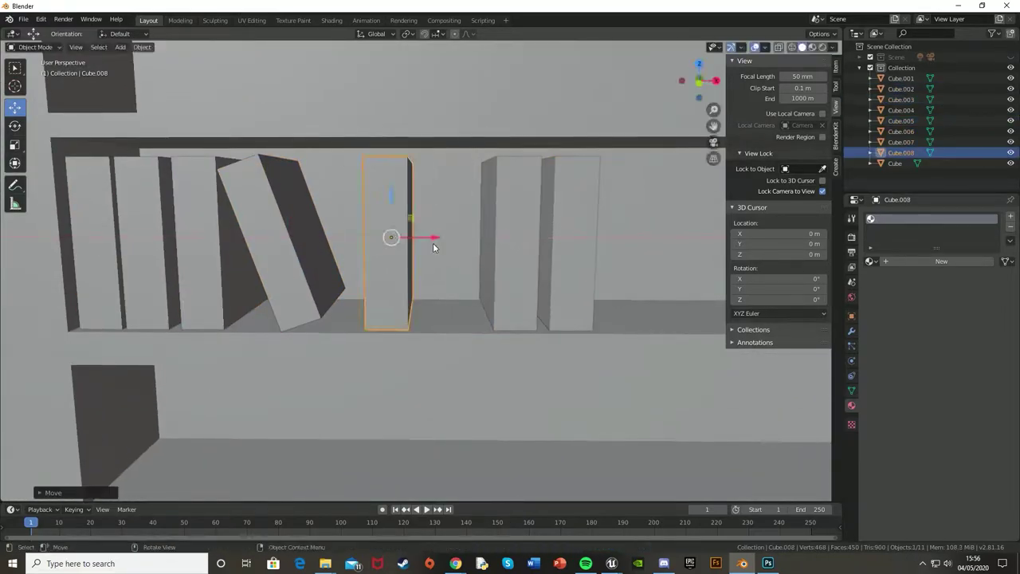
left_click(393, 217)
middle_click_drag(393, 218, 492, 244)
- Tilt one book around the Y axis so it leans, then paste three more books
left_click(542, 263)
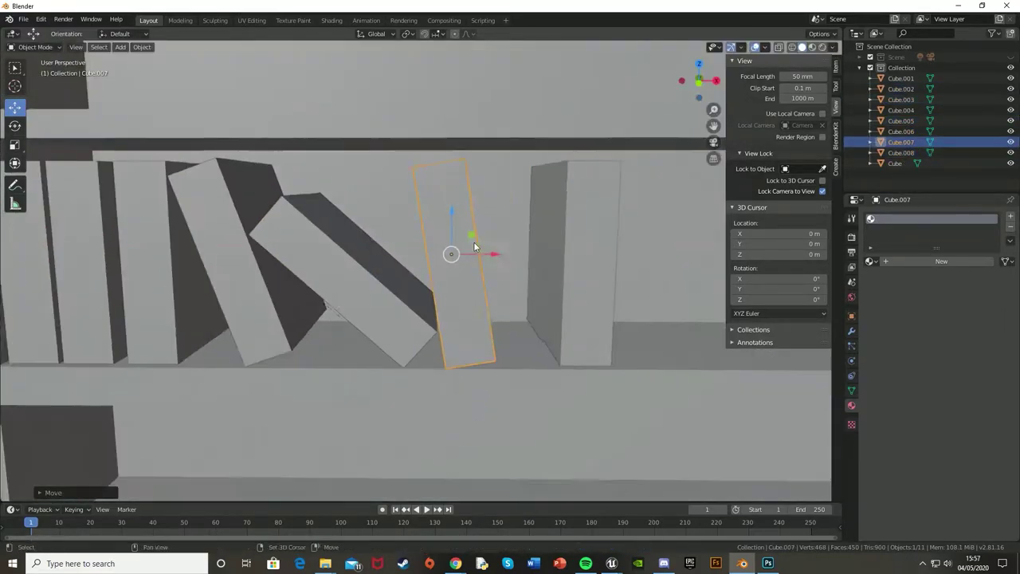
key("r")
key("y")
left_click(549, 268)
mouse_move(548, 269)
middle_mouse_down()
mouse_move(63, 313)
mouse_move(561, 262)
middle_mouse_up()
key("ctrl+v")
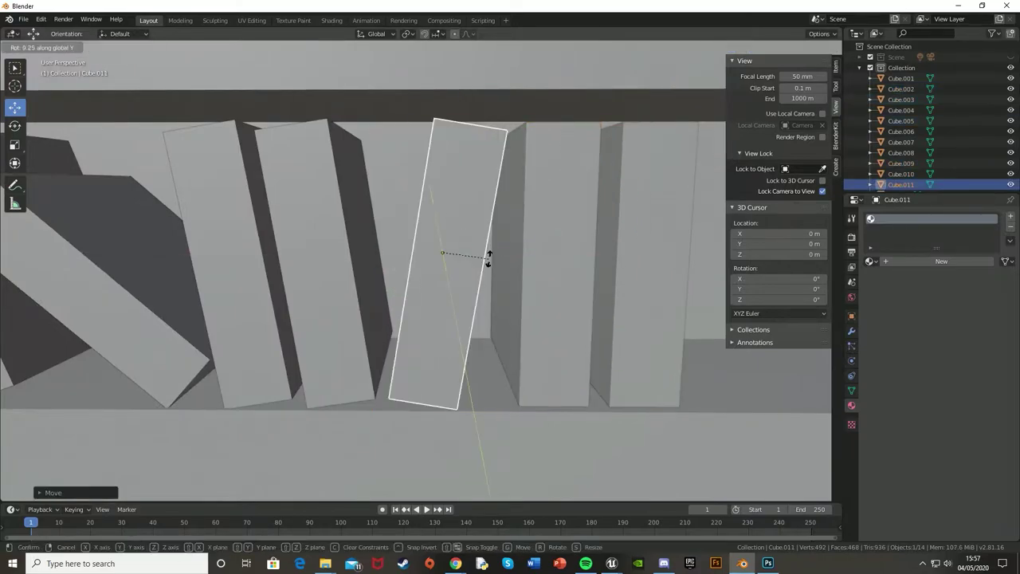
- Copy a single upright book and paste further copies to fill the top shelf
middle_click_drag(495, 262, 419, 273)
key("ctrl+v")
left_click(419, 272)
key("ctrl+c")
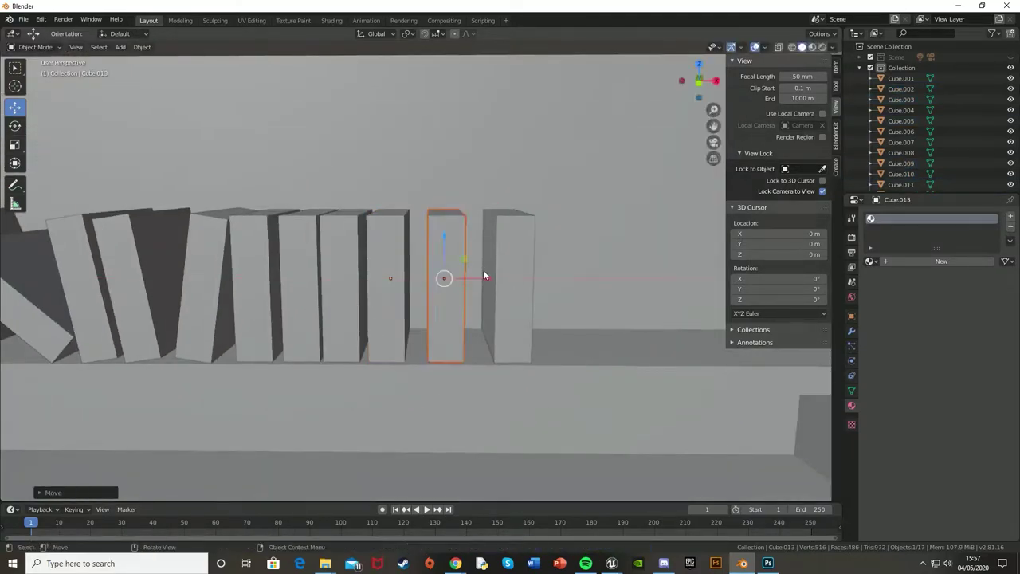
middle_click_drag(484, 273, 204, 297)
mouse_move(422, 313)
middle_mouse_down()
mouse_move(435, 289)
mouse_move(504, 318)
mouse_move(427, 251)
middle_mouse_up()
key("ctrl+v")
scroll(503, 317, "down", 4)
scroll(504, 318, "up", 2)
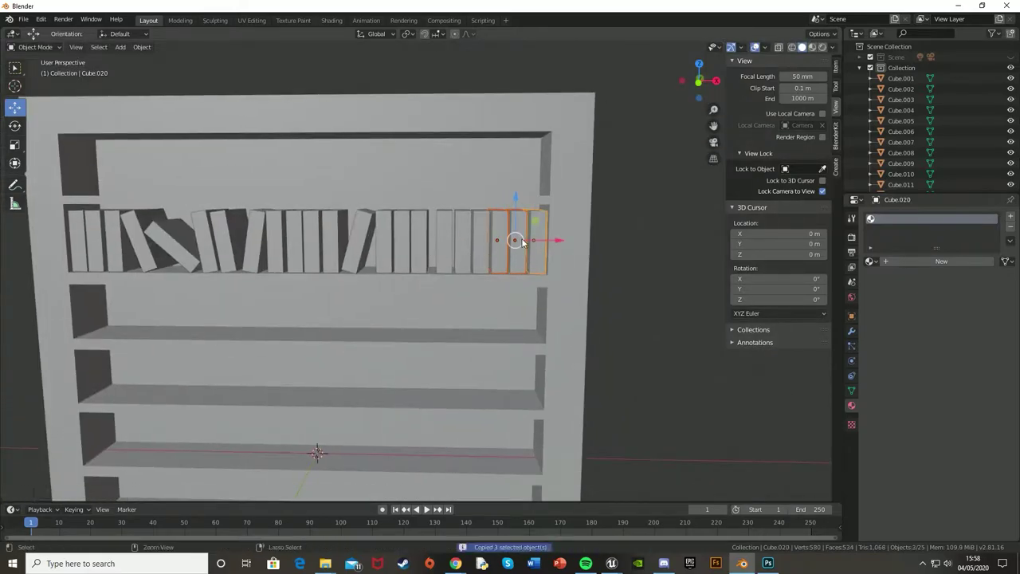
- Paste three books and scale their height along Z
key("ctrl+v")
scroll(522, 243, "up", 6)
key("s")
key("z")
left_click(420, 176)
scroll(420, 176, "down", 3)
- Paste another book and lay it flat on the shelf
key("ctrl+v")
scroll(378, 268, "up", 3)
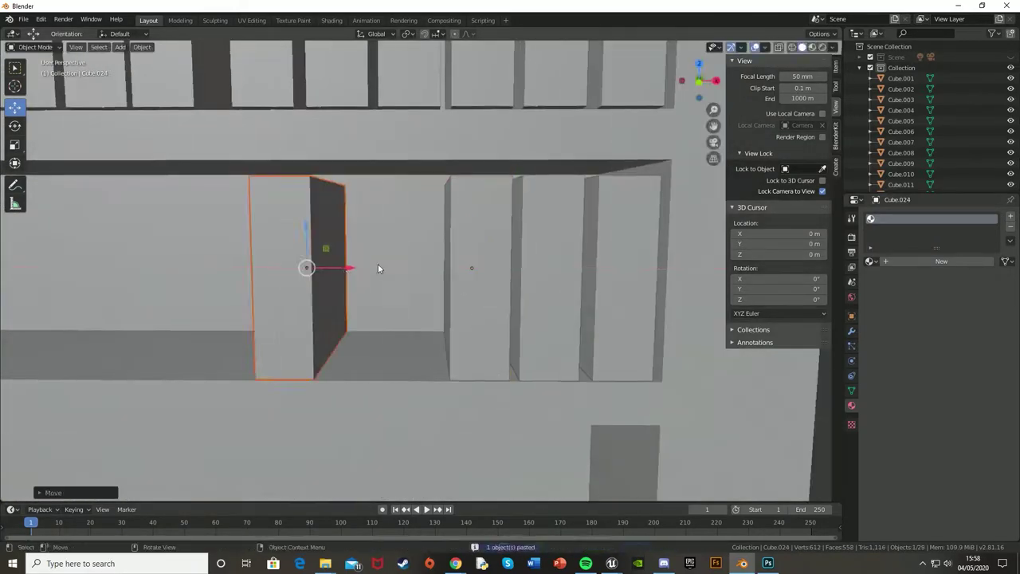
key("BackSpace")
key("BackSpace")
key("BackSpace")
key("Return")
mouse_move(424, 410)
middle_mouse_down()
mouse_move(517, 267)
mouse_move(360, 250)
mouse_move(491, 265)
mouse_move(393, 242)
middle_mouse_up()
- Tilt a book and move it along the shelf so it leans
key("r")
left_click(388, 206)
middle_click_drag(387, 207, 570, 250)
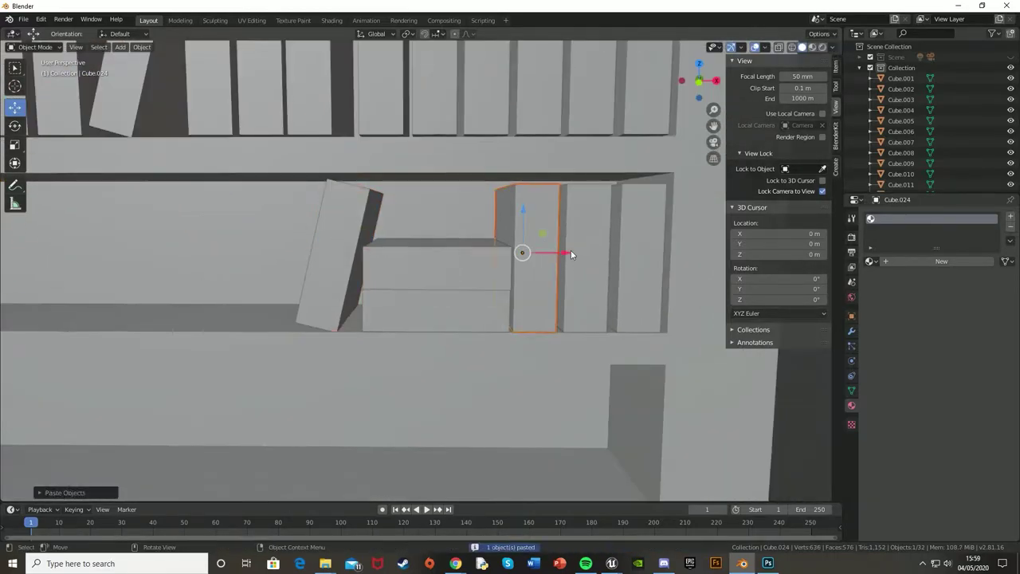
key("g")
left_click(384, 214)
mouse_move(385, 213)
middle_mouse_down()
mouse_move(430, 253)
mouse_move(641, 268)
mouse_move(249, 262)
middle_mouse_up()
key("r")
left_click(465, 250)
- Paste more books and position the pasted group along the shelf
key("ctrl+v")
left_click(432, 202)
scroll(432, 202, "down", 3)
left_click(284, 257, "shift")
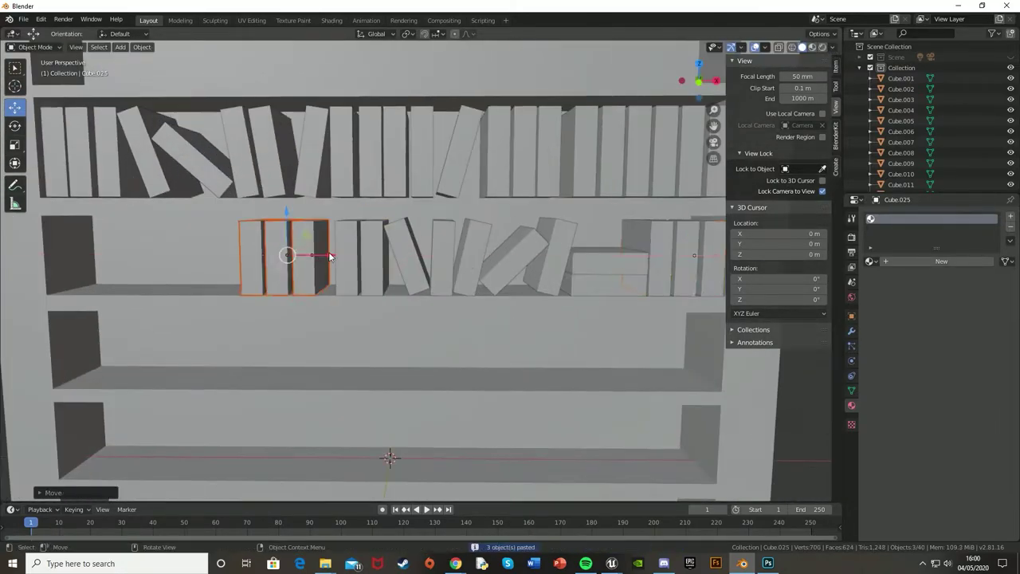
scroll(285, 258, "up", 3)
key("ctrl+v")
key("g")
left_click(463, 256)
- Tilt a single book, then paste another and move it along X
left_click(446, 263)
scroll(447, 263, "up", 4)
key("r")
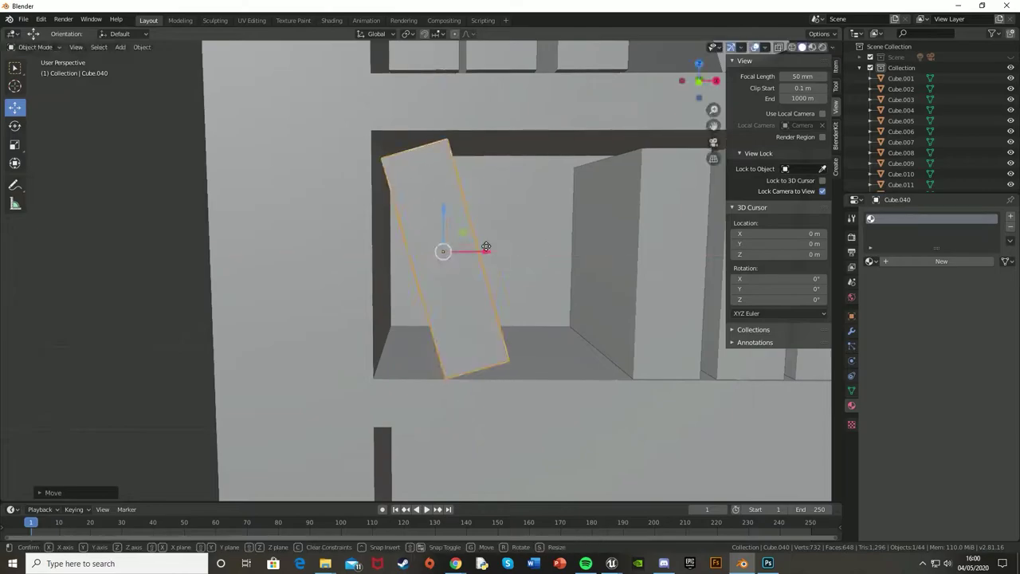
scroll(487, 247, "down", 2)
key("ctrl+v")
key("g")
key("x")
left_click(502, 299)
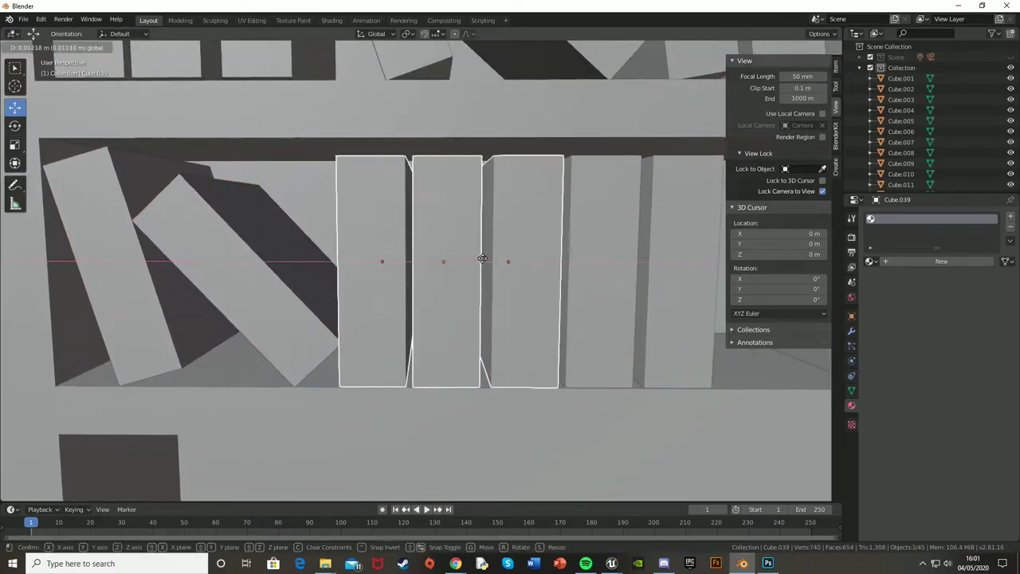
- Paste further books, tilting some around Y to lean, starting the row on the shelf below
scroll(247, 319, "down", 5)
scroll(441, 292, "up", 3)
scroll(549, 270, "up", 5)
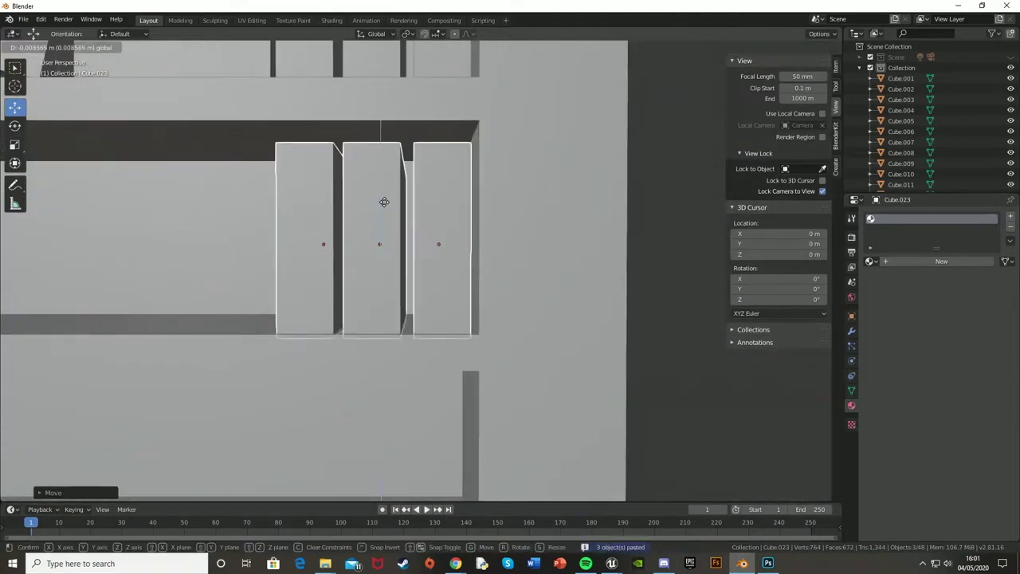
key("r")
key("y")
scroll(349, 318, "down", 2)
key("ctrl+v")
key("r")
left_click(396, 341)
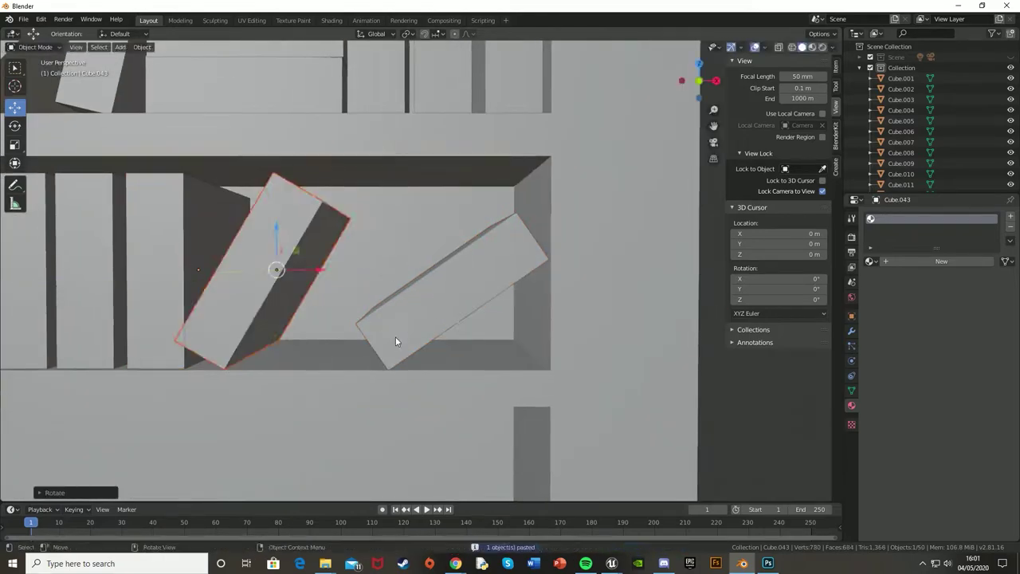
left_click(360, 237)
mouse_move(360, 237)
middle_mouse_down()
mouse_move(379, 261)
mouse_move(492, 256)
mouse_move(551, 310)
mouse_move(442, 321)
middle_mouse_up()
left_click(408, 316)
scroll(462, 303, "down", 4)
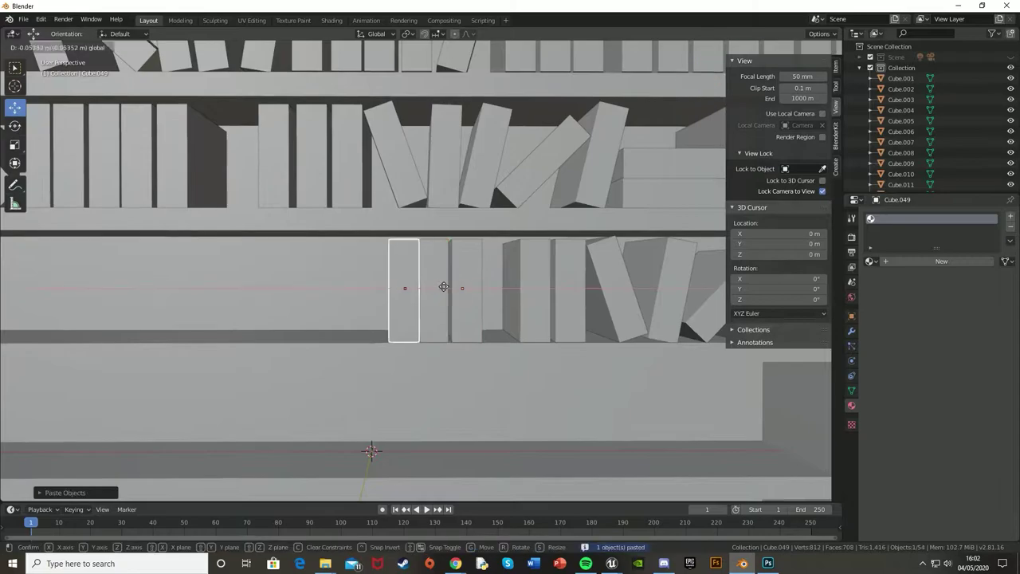
- Place a pasted book and add a duplicate tilted about 45 degrees on the shelf
left_click(444, 287)
scroll(444, 286, "up", 3)
key("r")
left_click(367, 272)
key("shift+d")
left_click(515, 300)
mouse_move(516, 300)
middle_mouse_down()
mouse_move(409, 278)
mouse_move(450, 330)
middle_mouse_up()
left_click(425, 132)
scroll(390, 286, "down", 3)
scroll(391, 286, "up", 4)
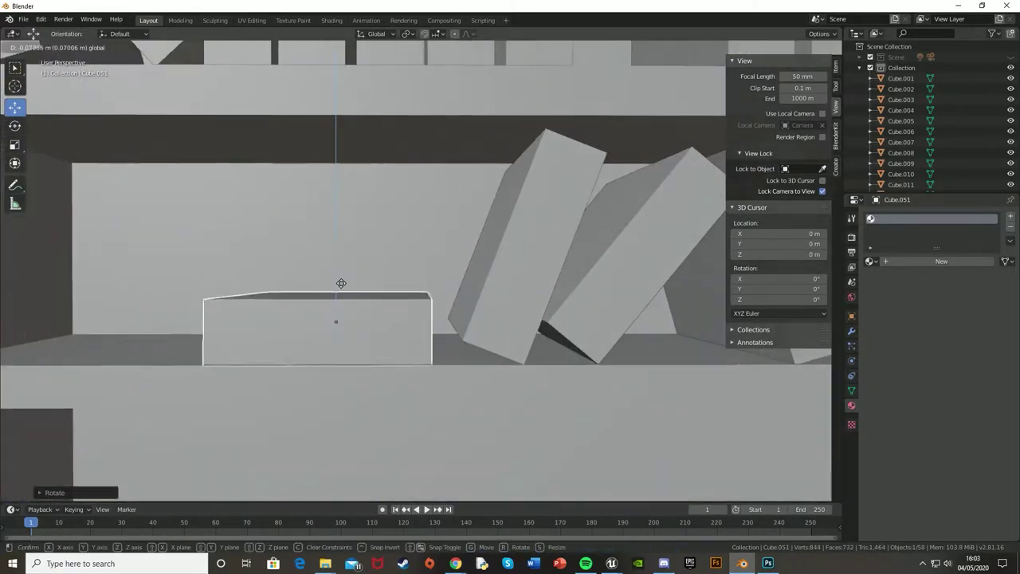
- Paste another book and tilt it into place on the shelf
key("ctrl+v")
key("r")
left_click(318, 263)
scroll(384, 282, "down", 3)
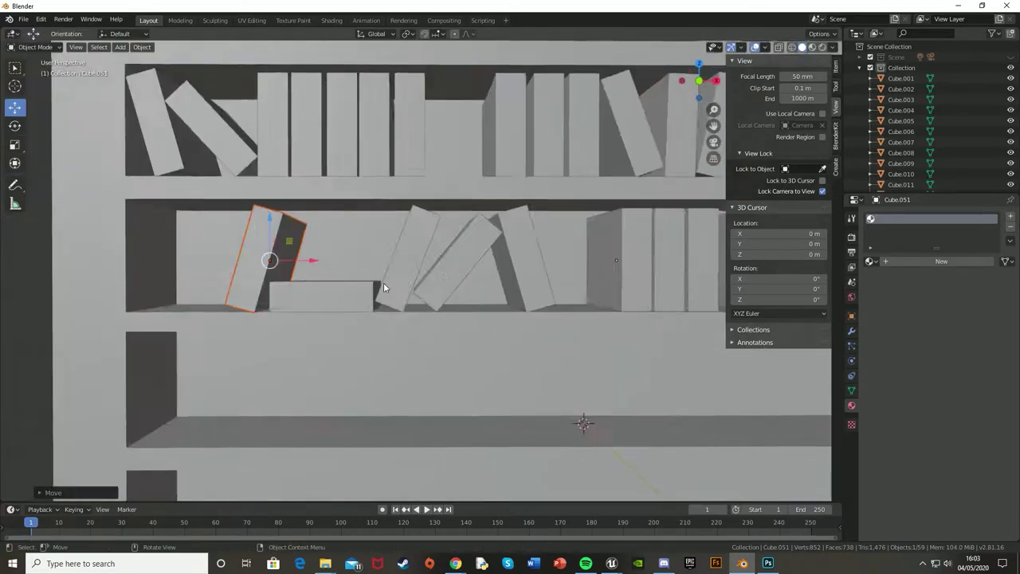
scroll(281, 279, "up", 3)
scroll(359, 234, "down", 3)
scroll(346, 348, "up", 4)
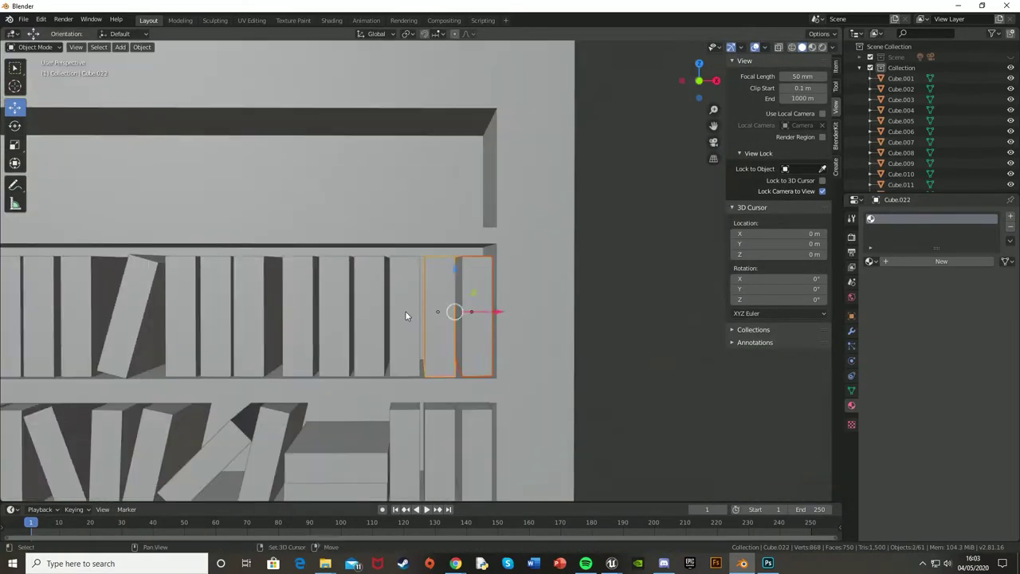
- Resize the selected books and place duplicates of them along the shelf
key("s")
left_click(535, 264)
key("shift+d")
left_click(403, 221)
scroll(404, 222, "down", 3)
scroll(384, 279, "up", 3)
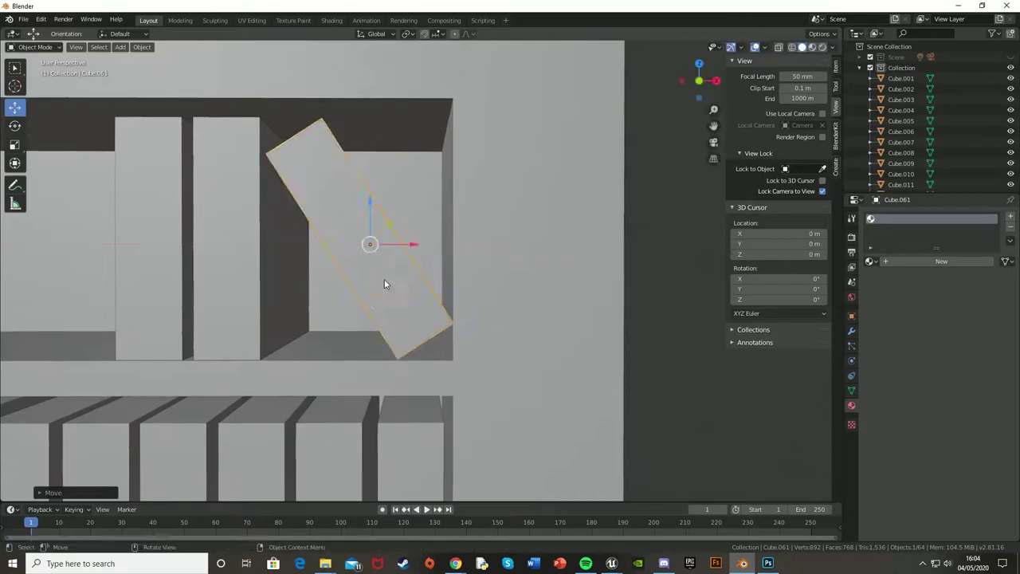
scroll(405, 280, "up", 2)
- Lay a pasted book flat and stack a duplicate on top of it
key("ctrl+v")
scroll(514, 272, "down", 3)
scroll(546, 311, "down", 2)
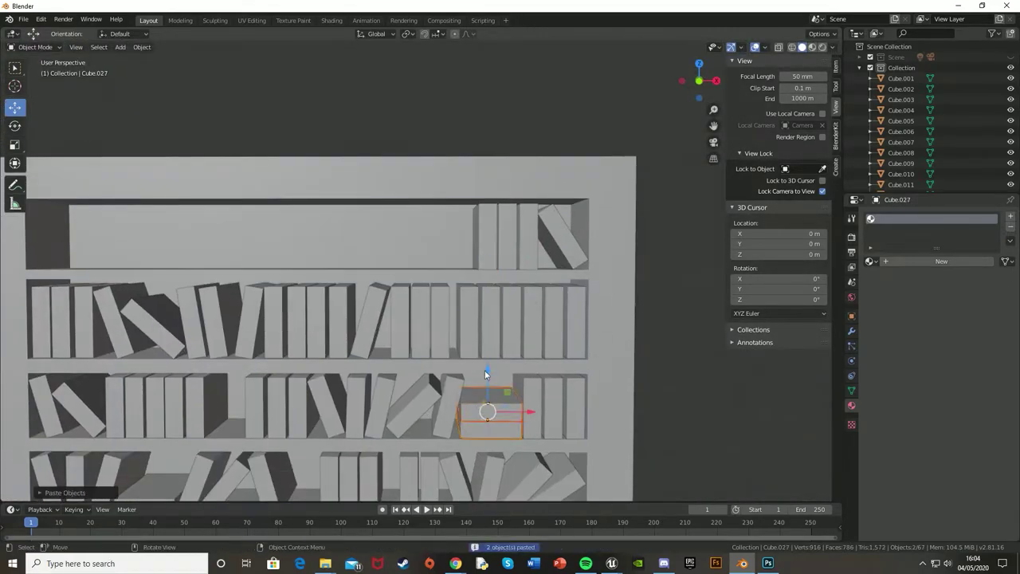
scroll(485, 370, "up", 3)
scroll(518, 319, "up", 2)
key("shift+d")
left_click(555, 345)
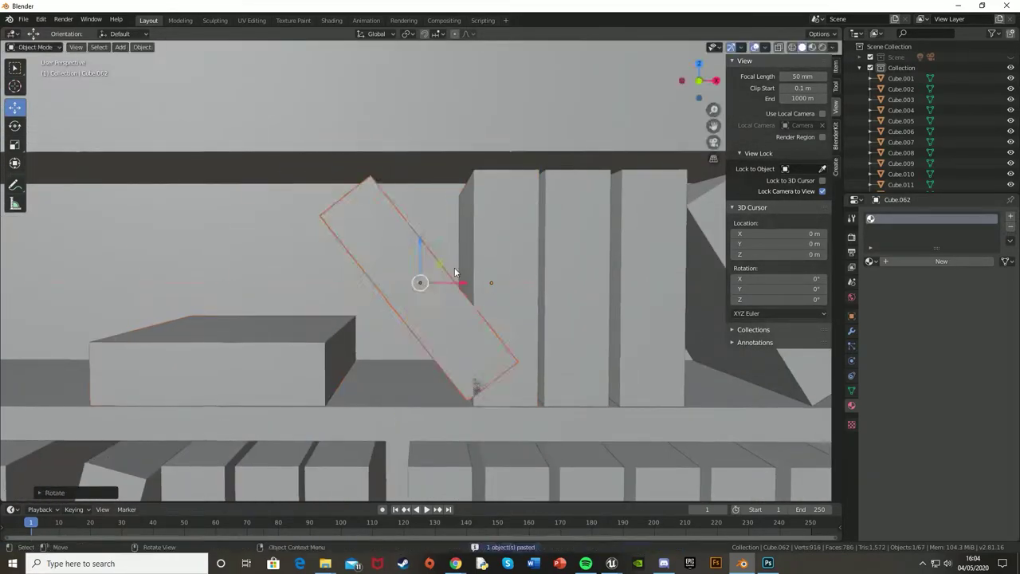
scroll(455, 267, "up", 2)
key("shift+d")
left_click(505, 316)
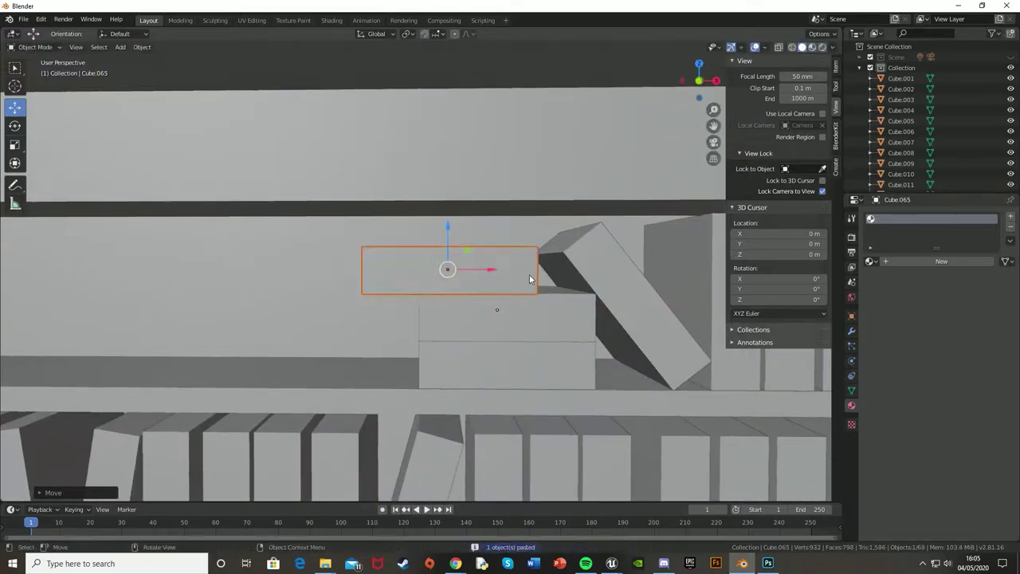
- Rotate a book to stand upright again on the shelf
key("r")
scroll(464, 311, "up", 2)
left_click(465, 311)
scroll(455, 332, "down", 3)
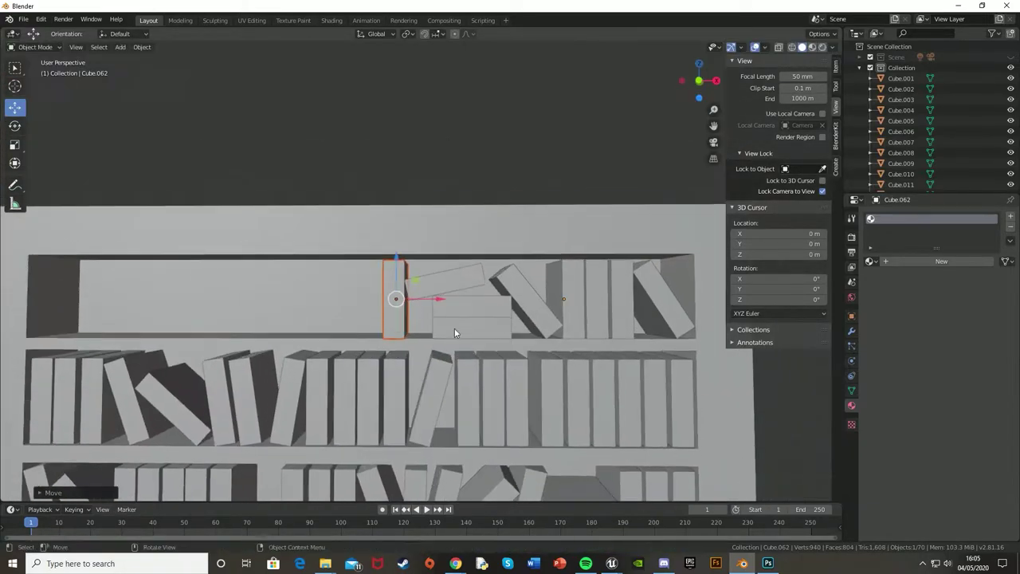
scroll(455, 333, "up", 4)
- Paste another book and tilt it about the Y axis so it leans
key("ctrl+v")
scroll(555, 342, "down", 2)
key("r")
key("y")
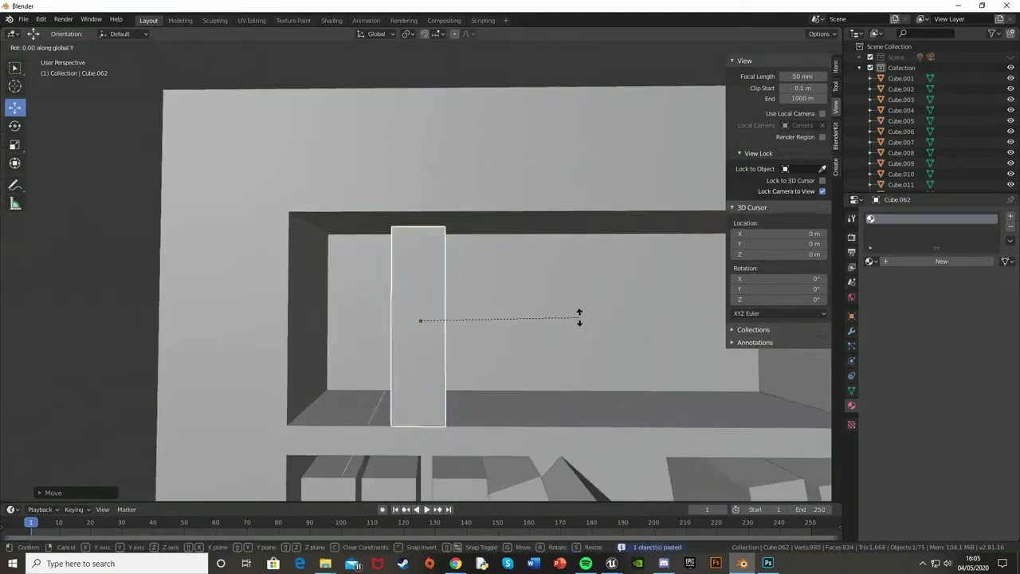
left_click(633, 327)
scroll(412, 311, "down", 2)
scroll(426, 297, "up", 2)
scroll(628, 316, "down", 2)
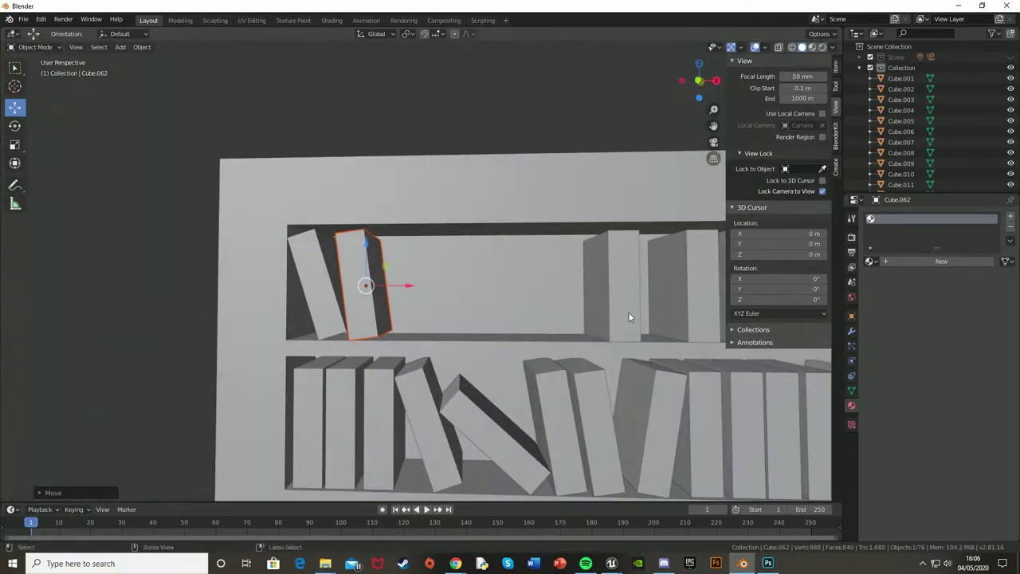
scroll(401, 313, "up", 2)
- Slide two books along the shelf's X axis into new positions
key("g")
key("x")
left_click(494, 275)
scroll(544, 295, "up", 3)
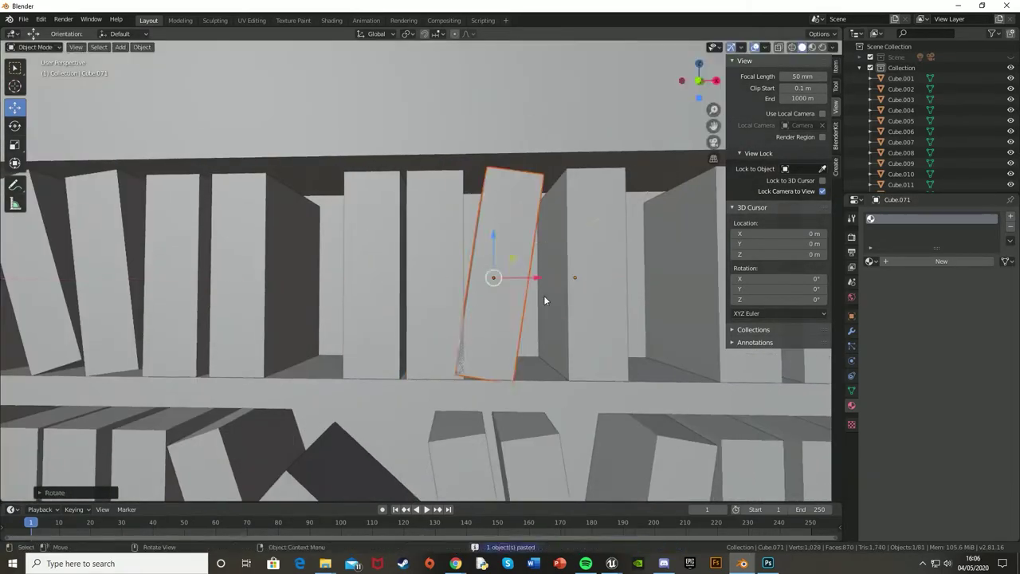
key("g")
key("x")
left_click(505, 261)
scroll(575, 325, "down", 5)
scroll(381, 263, "up", 3)
- Duplicate three neighbouring upright books and place the copies on the shelf
left_click_drag(302, 191, 383, 287)
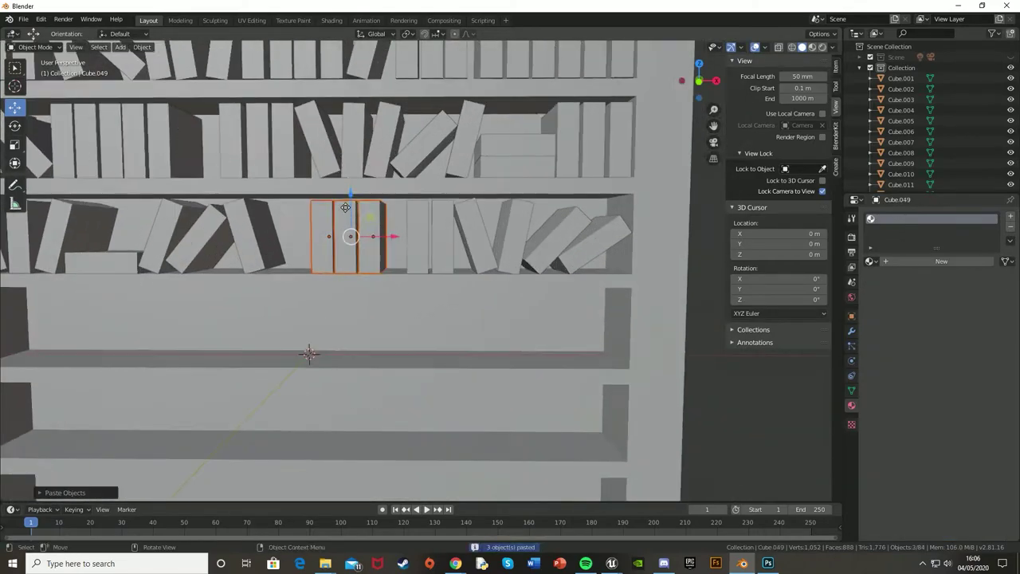
scroll(393, 239, "up", 2)
key("shift+d")
left_click(394, 229)
scroll(263, 335, "down", 3)
scroll(351, 271, "up", 3)
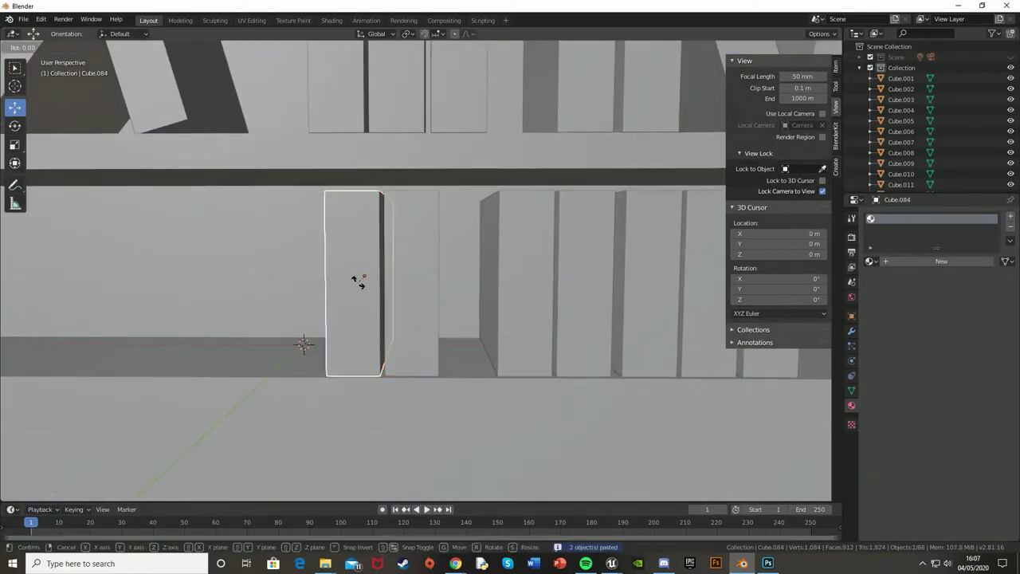
- Move the tilted book to a new position on the shelf
left_click(372, 252)
left_click(415, 276)
left_click(501, 282)
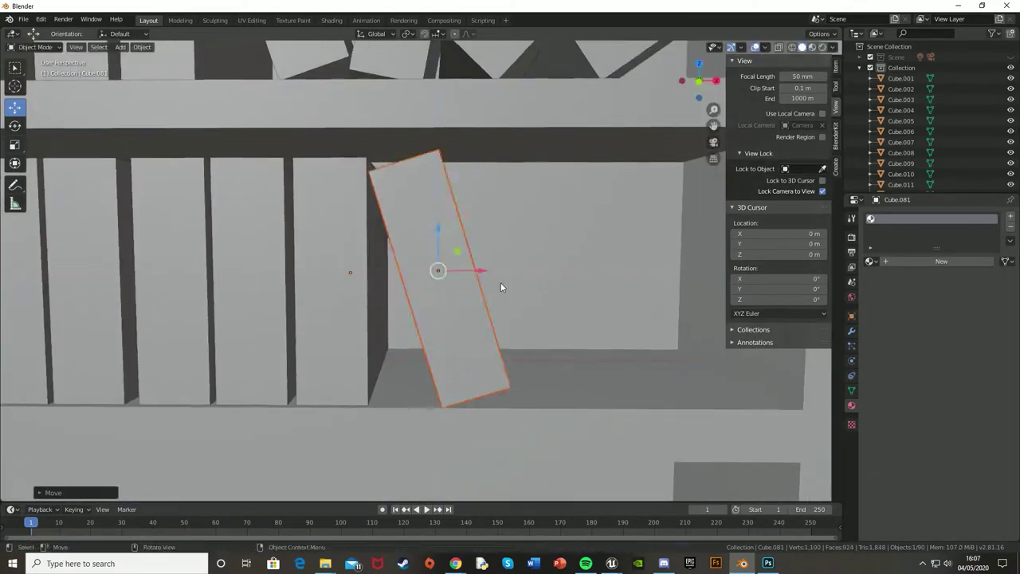
key("g")
left_click(399, 295)
middle_click_drag(399, 295, 446, 323)
- Paste two more books and rotate them about the Y axis to lean
key("ctrl+v")
key("r")
key("y")
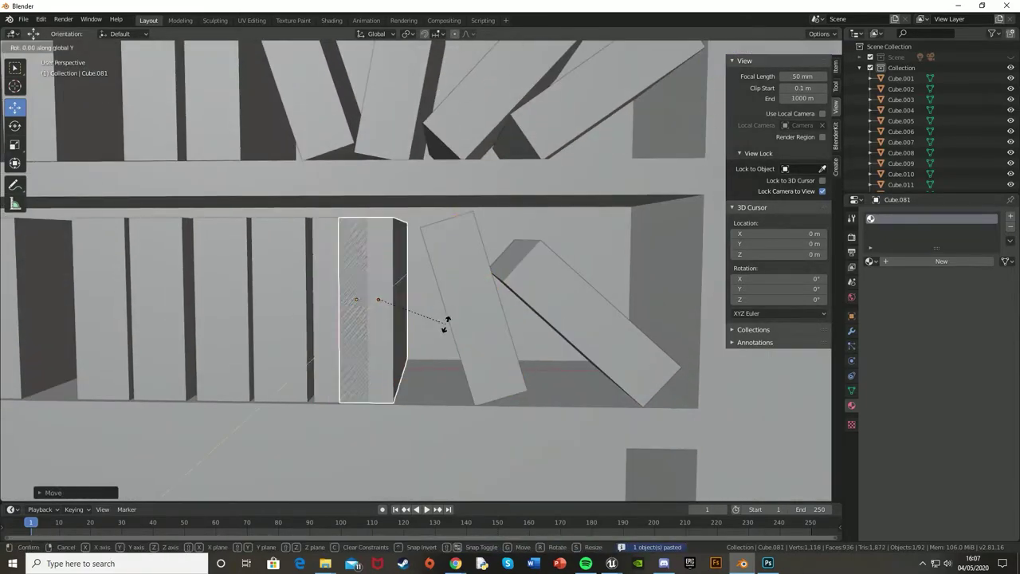
scroll(558, 307, "down", 3)
scroll(664, 297, "up", 5)
scroll(479, 302, "down", 4)
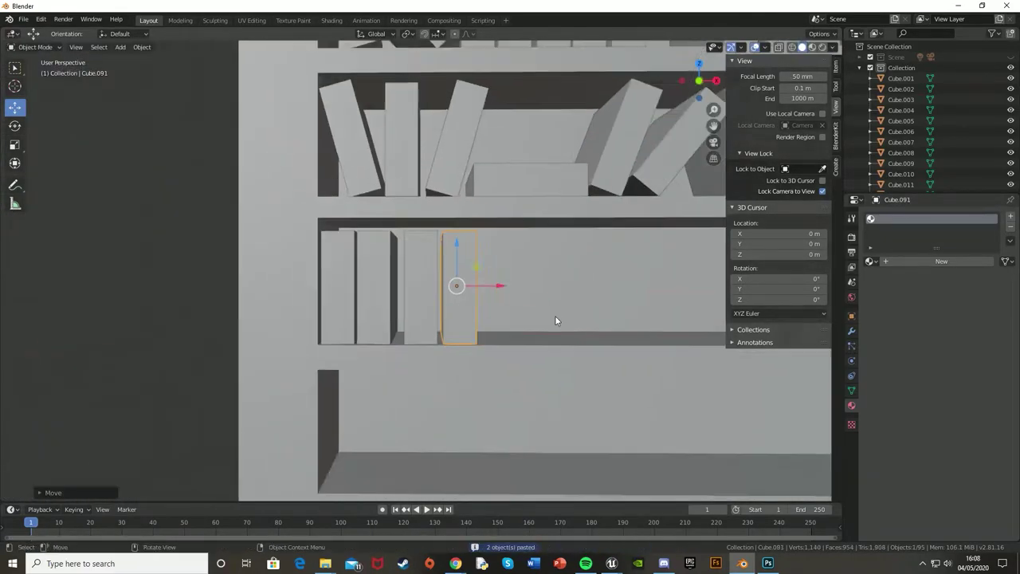
key("ctrl+v")
key("r")
left_click(429, 277)
scroll(429, 277, "up", 3)
scroll(429, 277, "down", 3)
scroll(430, 263, "up", 3)
- Add a pasted book tilted nearly flat, then paste a new upright book
key("ctrl+v")
key("r")
left_click(446, 252)
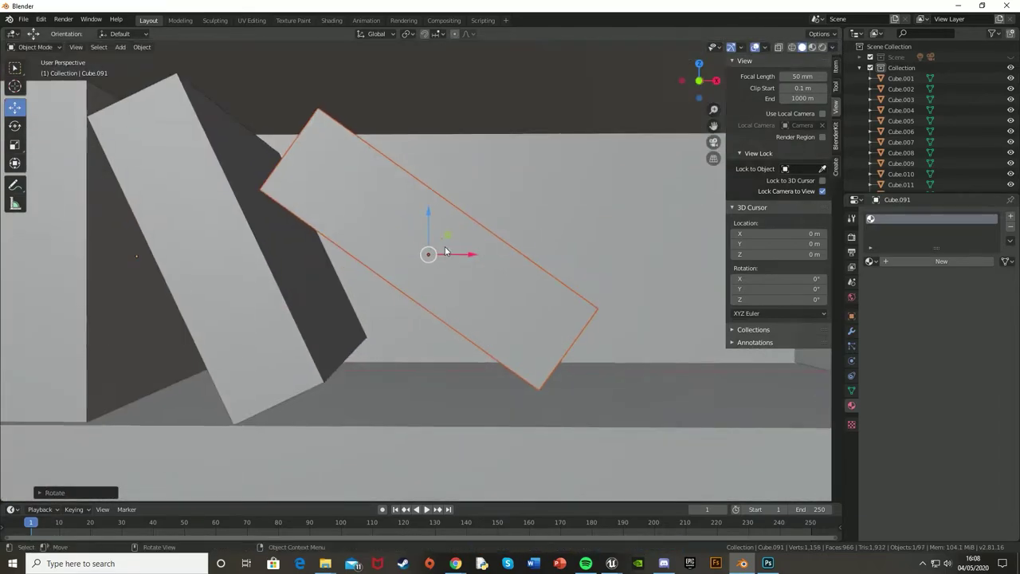
left_click(475, 281)
scroll(470, 275, "down", 3)
key("ctrl+v")
- Move the new book into its spot on the fifth shelf
key("g")
left_click(488, 269)
scroll(571, 301, "down", 4)
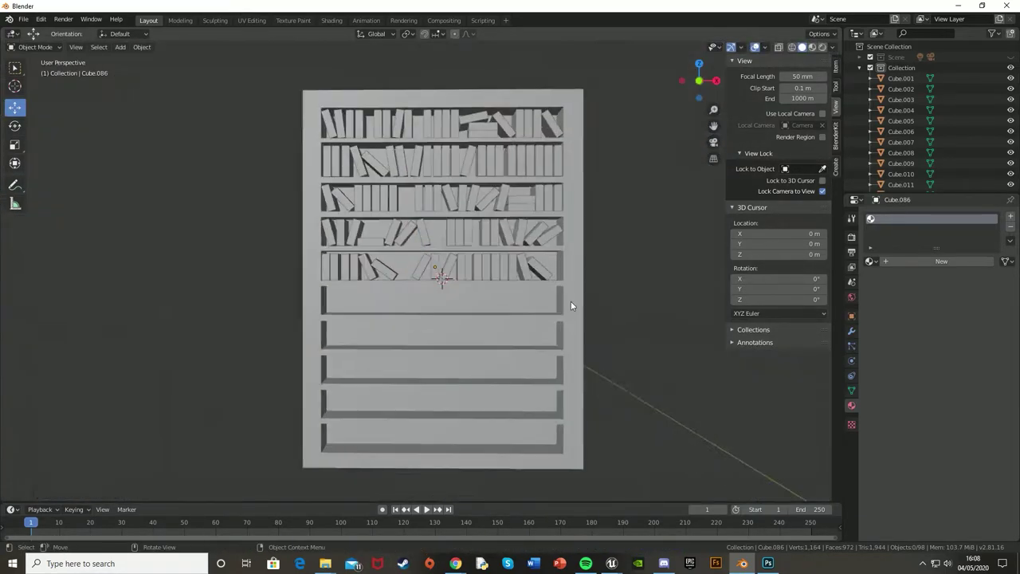
scroll(444, 209, "up", 4)
scroll(462, 200, "up", 3)
- Paste a copied book and tilt it into a leaning position
key("ctrl+v")
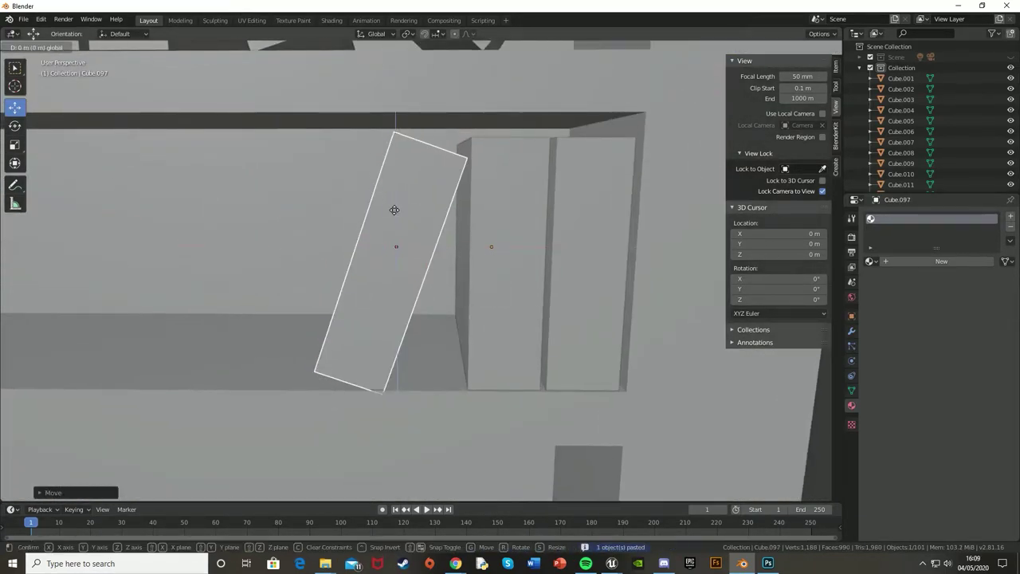
scroll(414, 271, "down", 3)
key("ctrl+v")
scroll(432, 278, "up", 3)
left_click(385, 211)
scroll(385, 211, "up", 3)
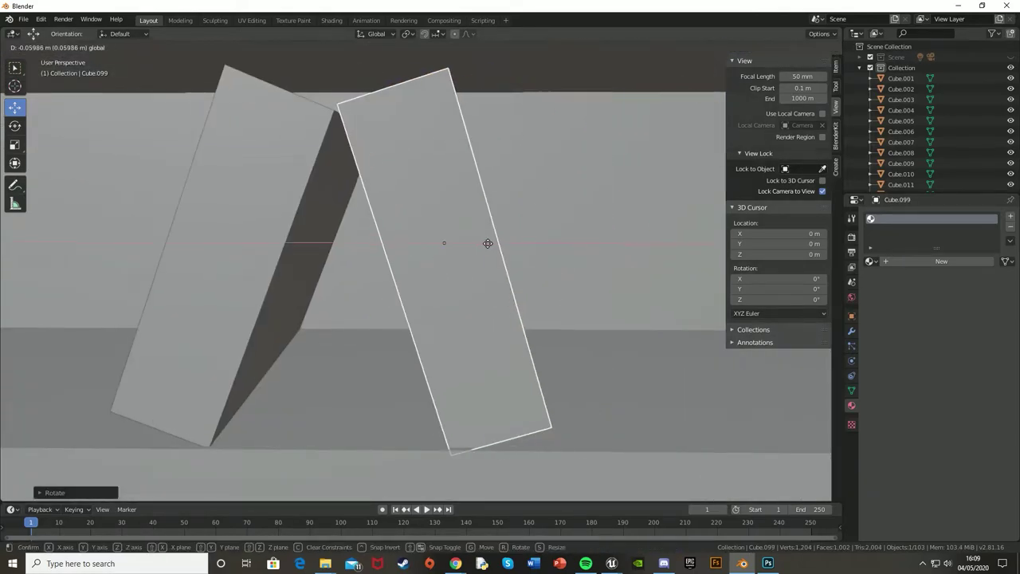
scroll(439, 270, "down", 3)
- Paste more upright books, rotating and sliding each into place along the shelf
key("ctrl+v")
key("g")
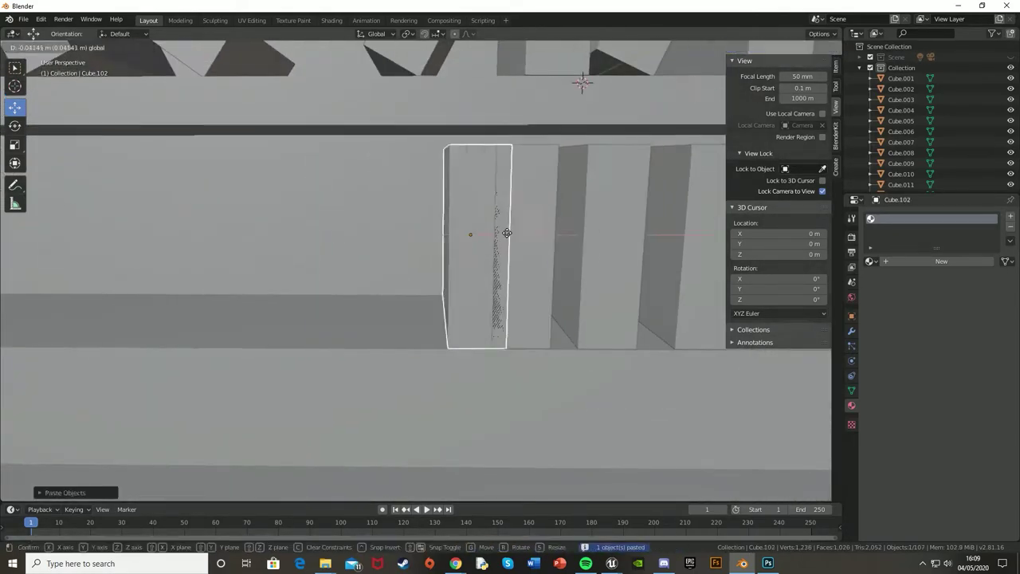
key("ctrl+v")
scroll(422, 271, "up", 3)
scroll(359, 271, "down", 3)
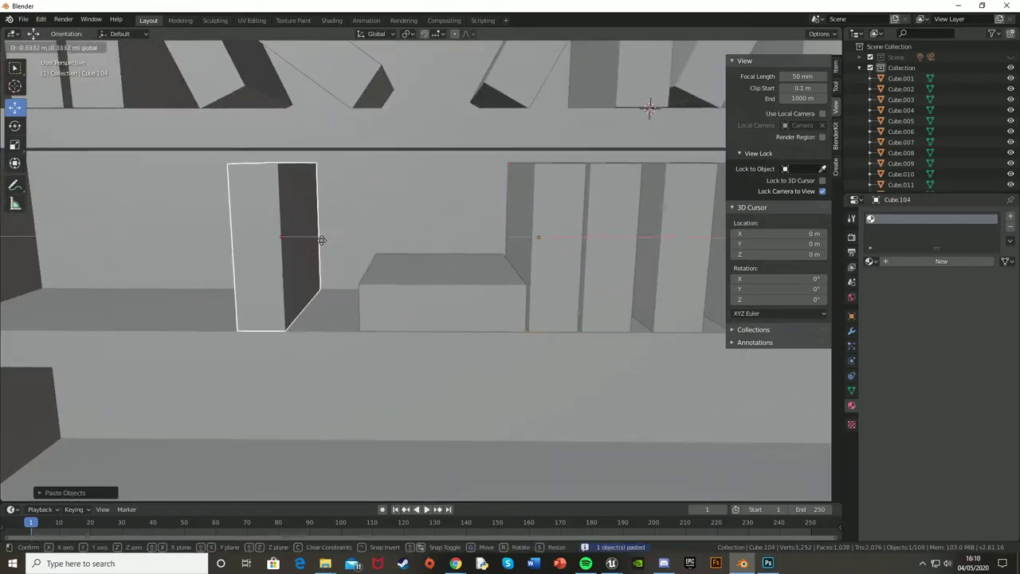
key("r")
left_click(319, 200)
key("g")
left_click(284, 148)
scroll(542, 264, "down", 3)
- Paste two more books and tilt a copy so it leans beside them
key("ctrl+v")
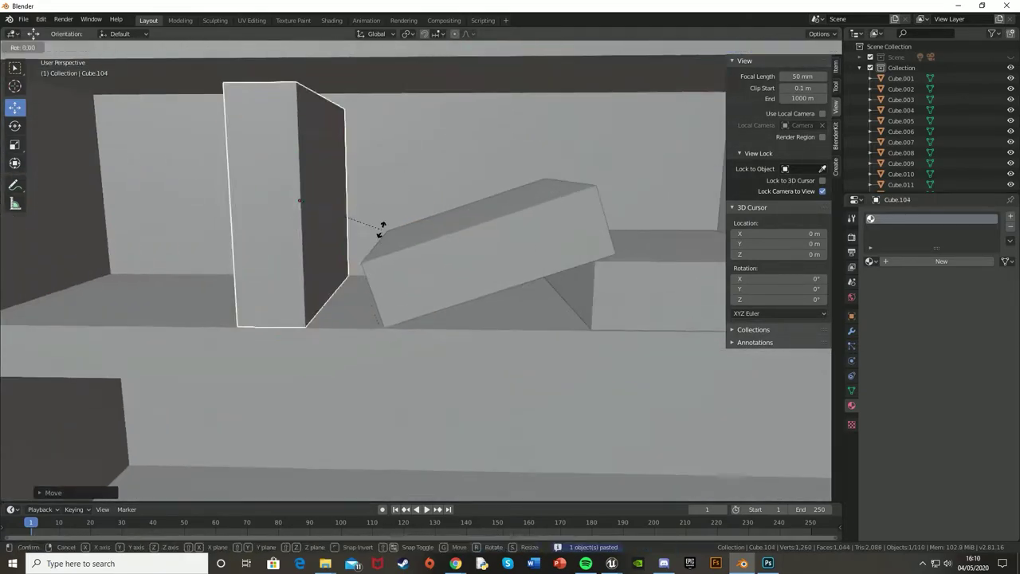
scroll(383, 223, "up", 3)
scroll(364, 164, "down", 2)
scroll(477, 236, "down", 1)
scroll(477, 236, "down", 3)
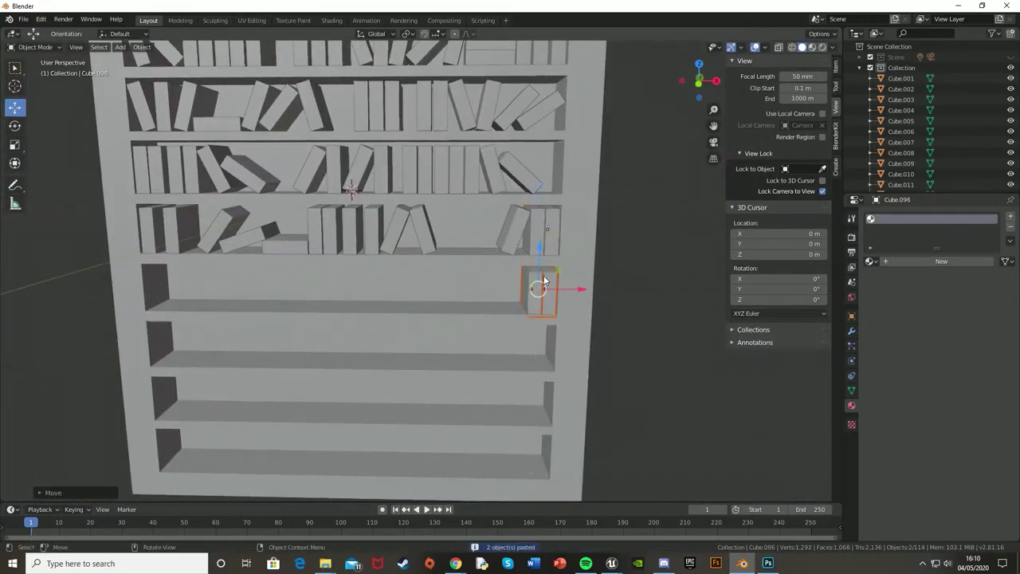
scroll(539, 289, "up", 3)
key("ctrl+v")
key("r")
left_click(558, 291)
left_click(432, 234)
scroll(484, 229, "up", 3)
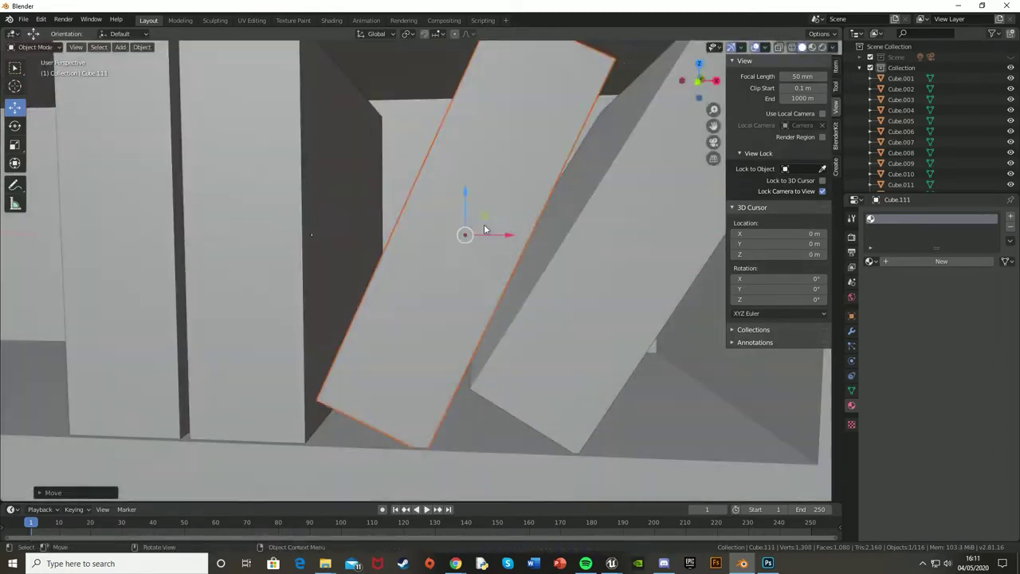
scroll(567, 302, "down", 3)
- Paste another pair of books and slide them along the shelf
key("ctrl+v")
scroll(518, 280, "up", 3)
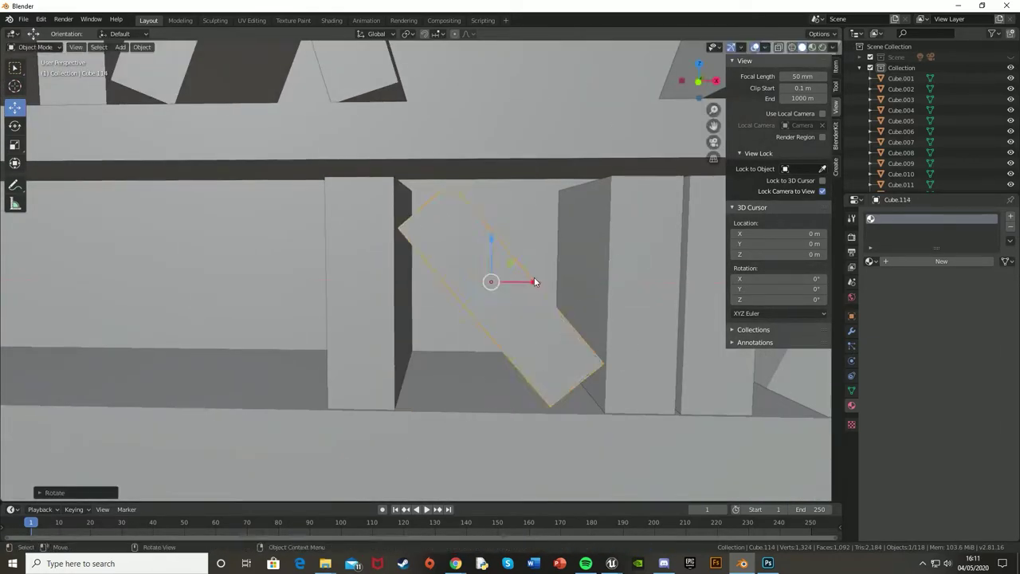
scroll(526, 263, "up", 3)
key("g")
scroll(407, 237, "down", 3)
left_click(564, 259)
scroll(442, 271, "up", 3)
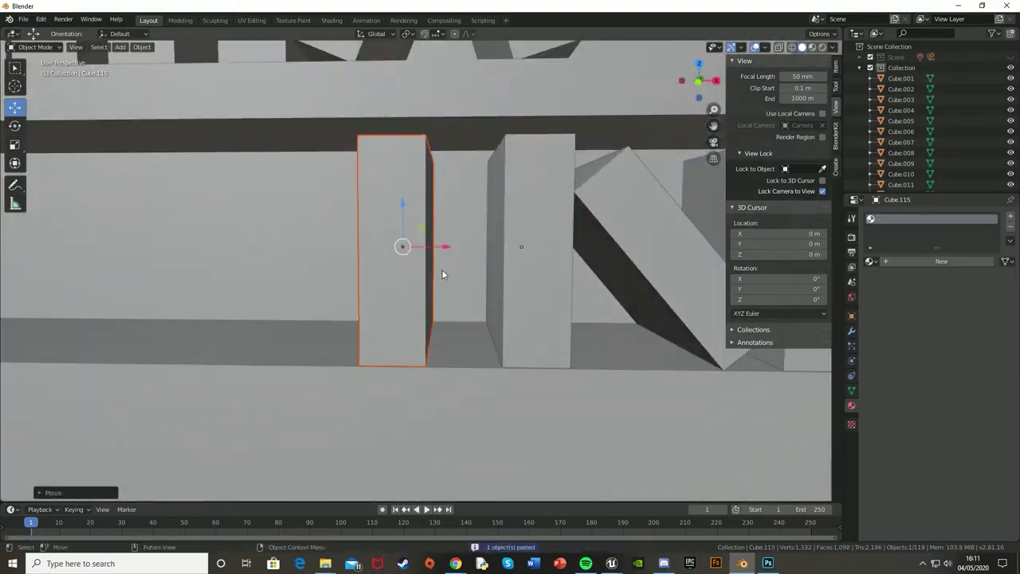
- Duplicate an upright book and position it on the shelf from the front view
key("shift+d")
key("KP_1")
key("g")
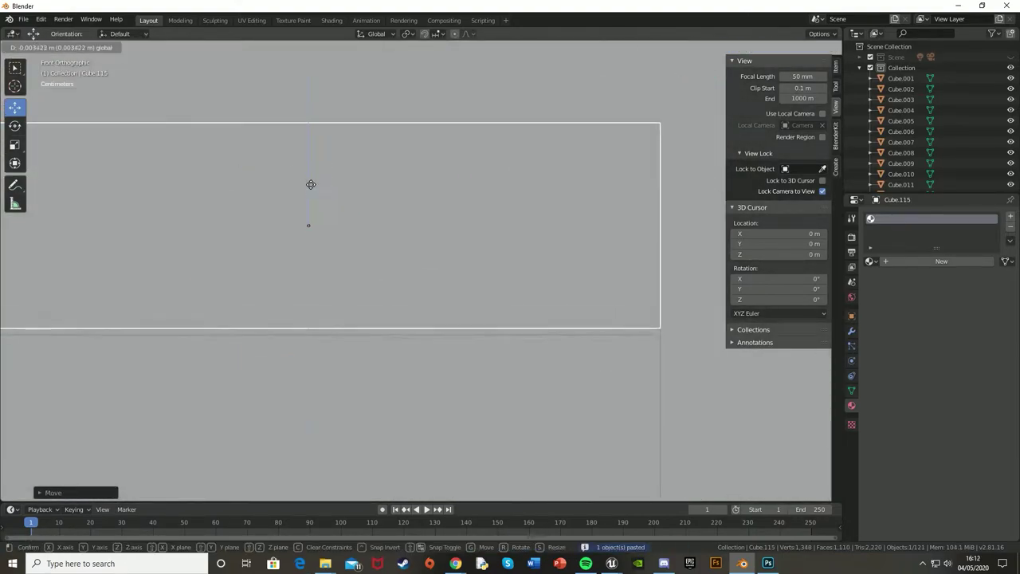
left_click(311, 184)
mouse_move(398, 303)
middle_mouse_down()
mouse_move(512, 269)
mouse_move(283, 271)
mouse_move(431, 279)
middle_mouse_up()
scroll(431, 279, "down", 4)
scroll(585, 308, "up", 4)
- Add further upright books by duplicating and copy-pasting, checking the shelf from several angles
key("shift+d")
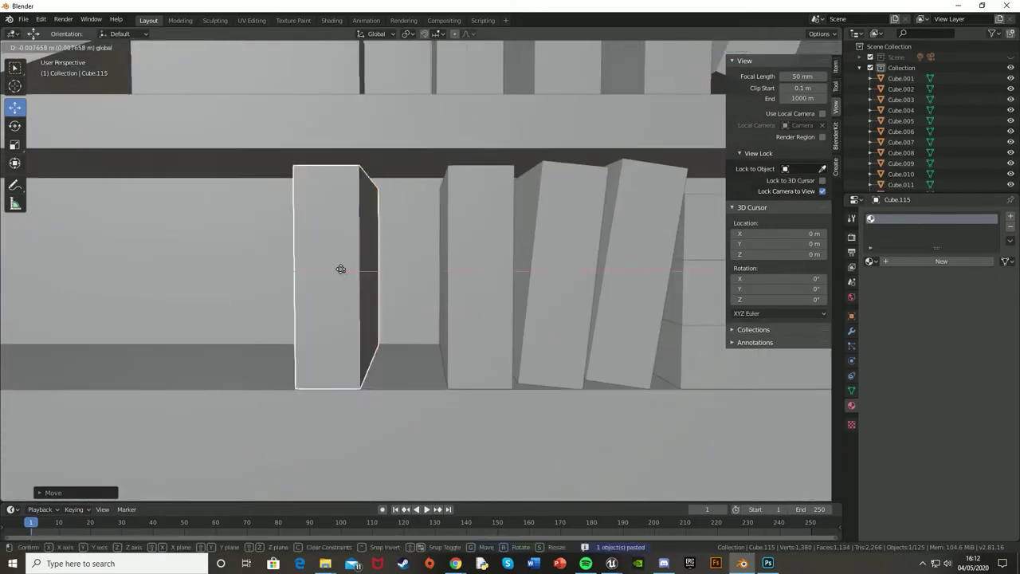
mouse_move(249, 273)
middle_mouse_down()
mouse_move(427, 328)
mouse_move(460, 279)
middle_mouse_up()
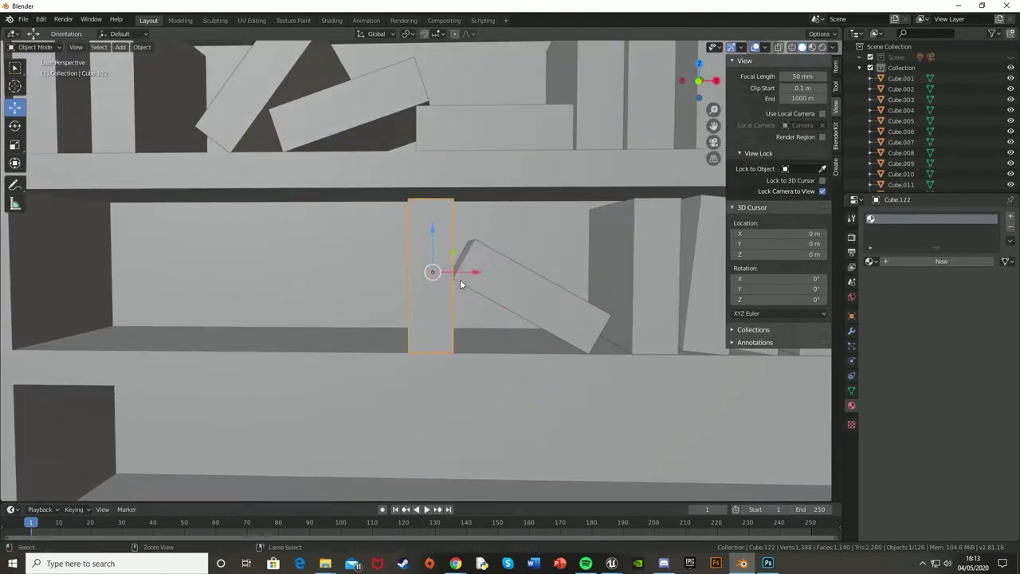
middle_click_drag(363, 271, 431, 232)
scroll(431, 232, "down", 3)
key("ctrl+c")
key("ctrl+v")
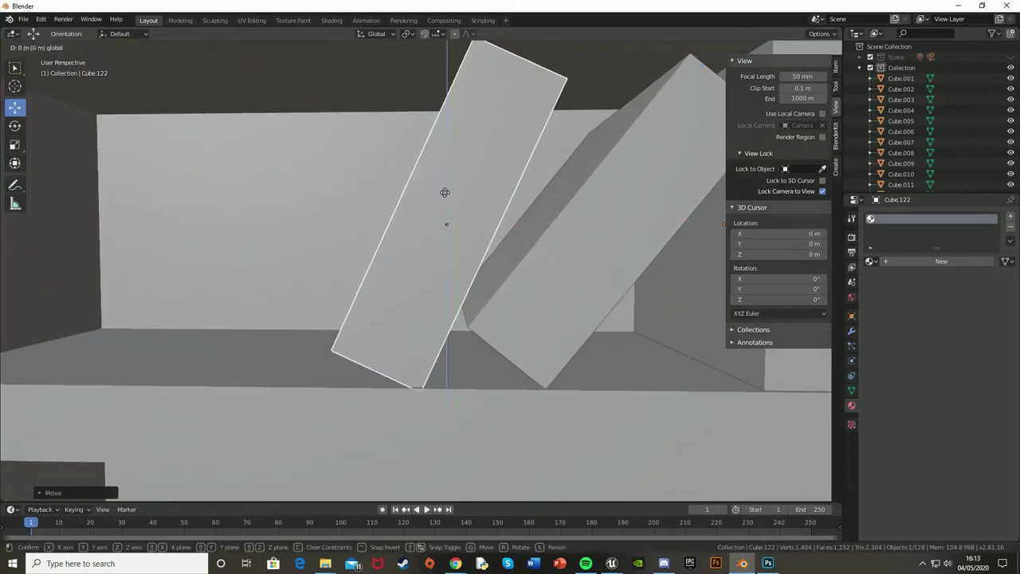
middle_click_drag(612, 254, 321, 275)
scroll(322, 275, "up", 4)
- Duplicate the leaning book and place the copy beside it on the lower shelf
scroll(430, 290, "down", 6)
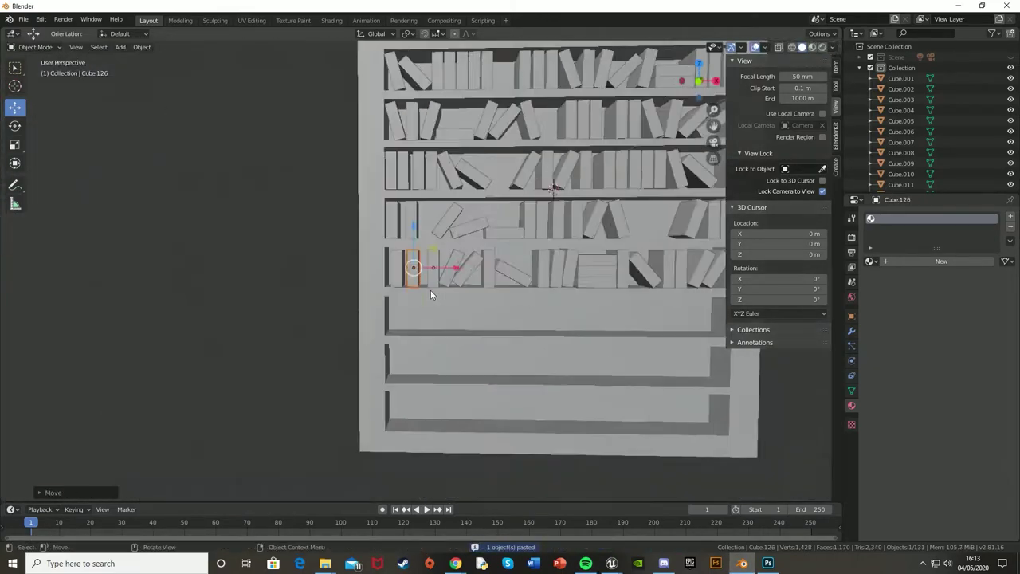
scroll(333, 213, "up", 3)
scroll(333, 213, "up", 5)
middle_click_drag(382, 223, 364, 239)
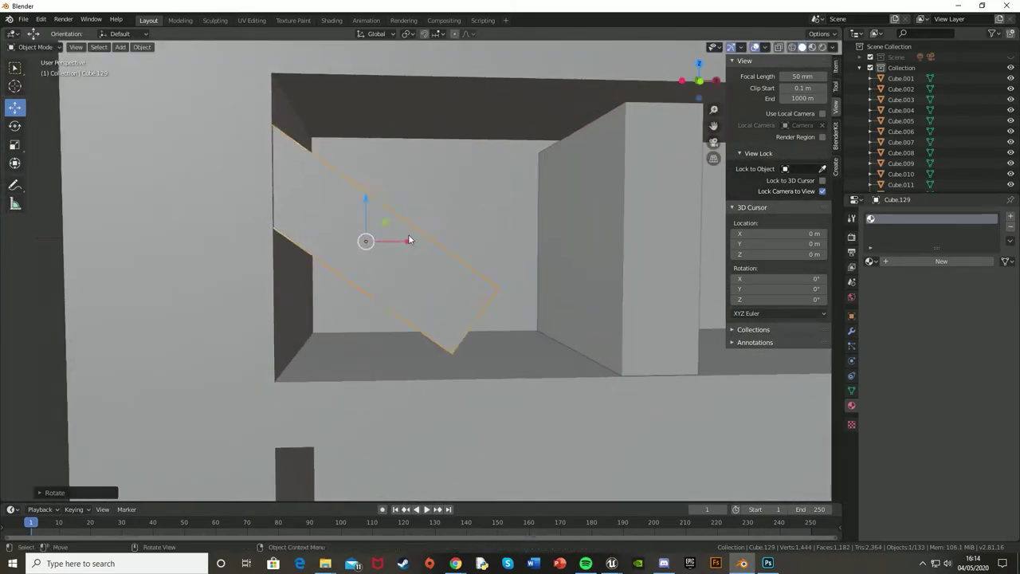
key("shift+d")
left_click(353, 169)
middle_click_drag(353, 169, 457, 247)
key("r")
left_click(458, 247)
key("shift+d")
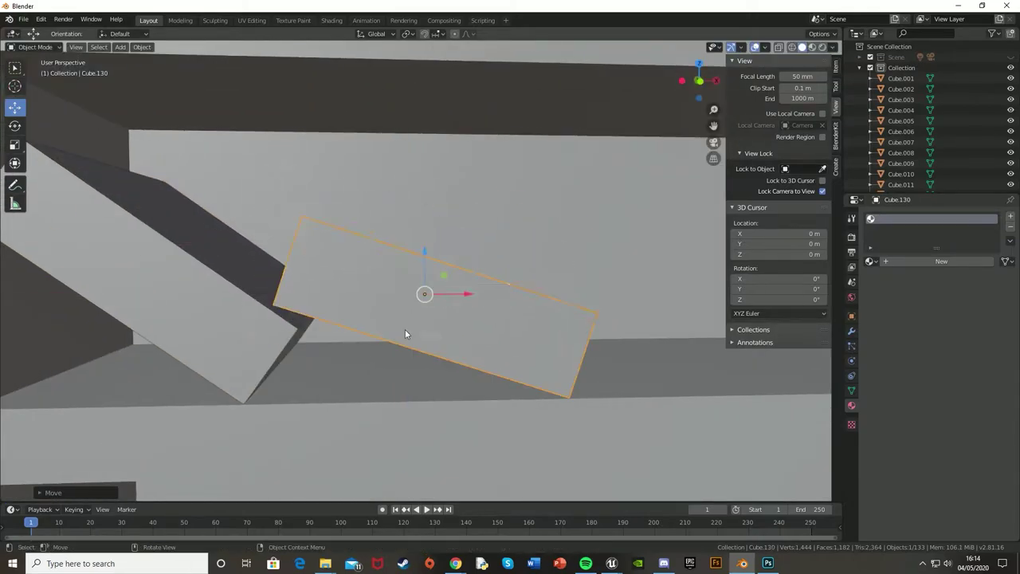
- Paste two more books onto the shelf, rotating one so it leans
mouse_move(404, 333)
middle_mouse_down()
mouse_move(464, 253)
mouse_move(305, 300)
mouse_move(468, 249)
mouse_move(506, 164)
middle_mouse_up()
key("ctrl+v")
left_click(525, 244)
mouse_move(525, 244)
middle_mouse_down()
mouse_move(567, 259)
mouse_move(582, 279)
middle_mouse_up()
key("ctrl+v")
key("r")
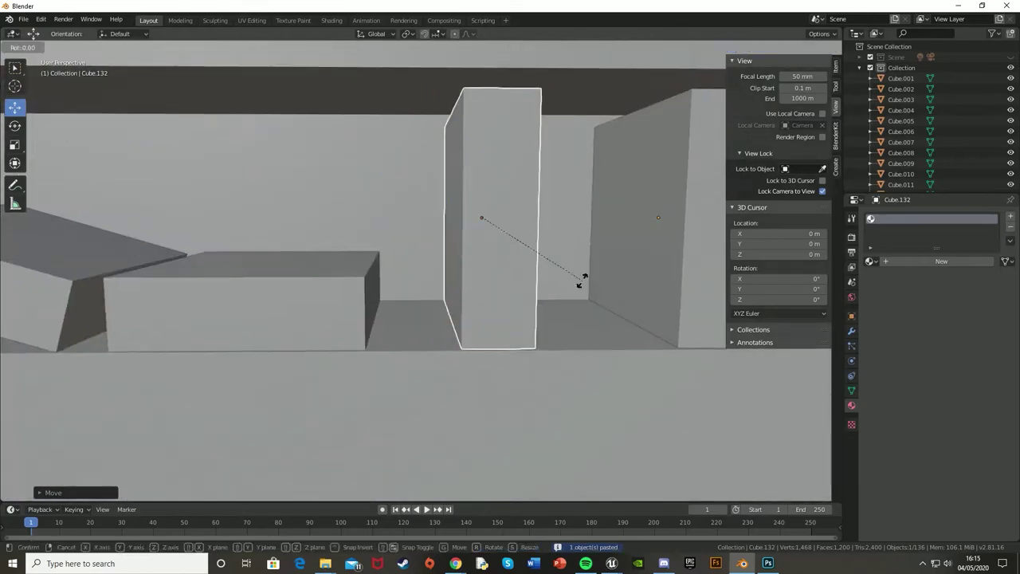
left_click(460, 211)
mouse_move(461, 212)
middle_mouse_down()
mouse_move(462, 228)
mouse_move(510, 264)
mouse_move(545, 317)
mouse_move(392, 278)
mouse_move(457, 325)
mouse_move(478, 229)
mouse_move(537, 271)
middle_mouse_up()
- Paste three more books and move them into place along the shelf
key("ctrl+v")
scroll(537, 271, "down", 3)
scroll(538, 282, "down", 3)
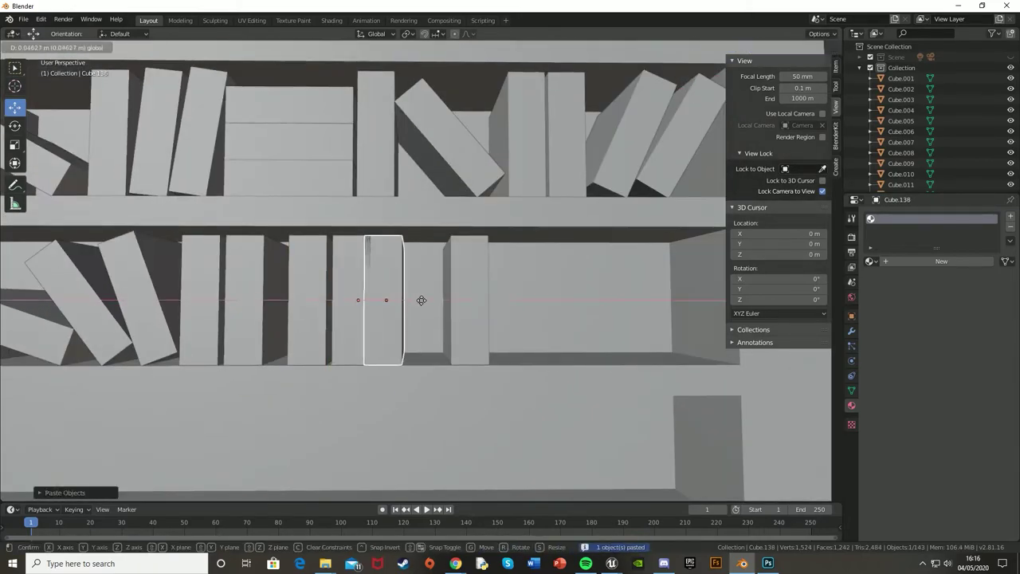
key("ctrl+v")
scroll(408, 284, "up", 5)
key("g")
left_click(408, 284)
scroll(427, 311, "down", 3)
key("ctrl+v")
key("g")
left_click(597, 327)
- Paste two copied books and slide them into position on the shelf
scroll(388, 303, "up", 3)
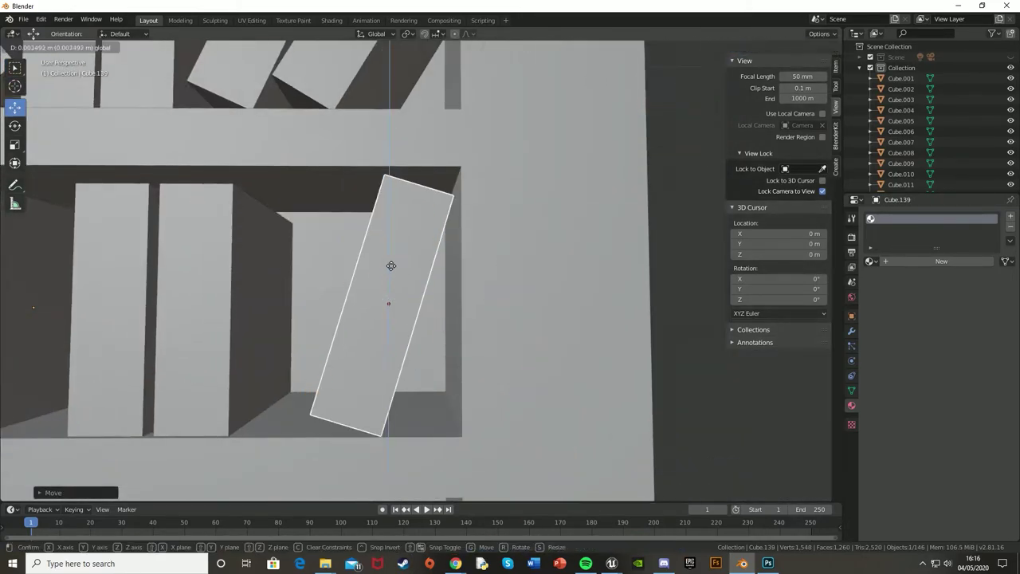
scroll(439, 312, "down", 5)
key("ctrl+v")
scroll(439, 312, "up", 5)
key("g")
left_click(442, 280)
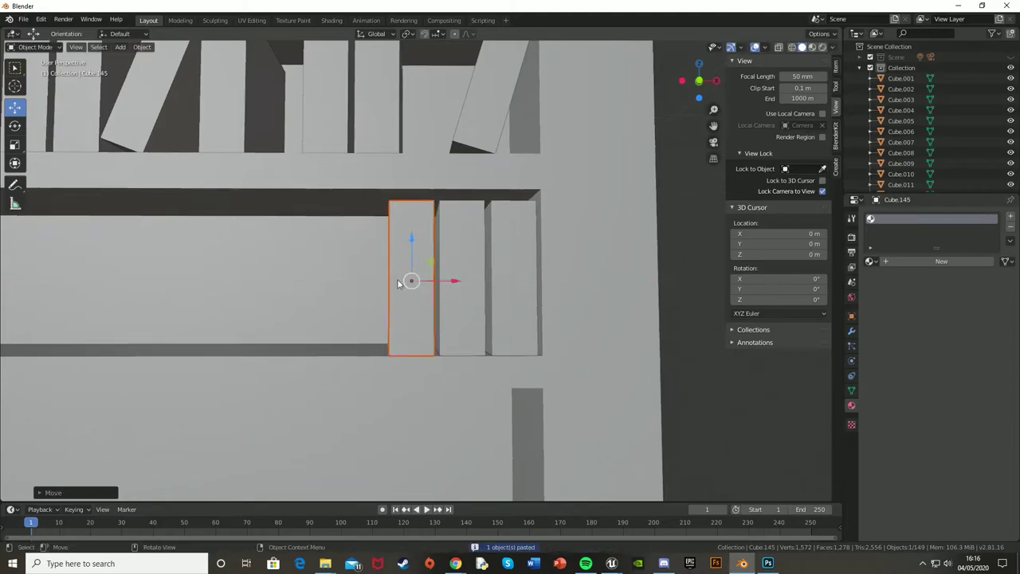
- Paste another book, move it onto the shelf and tilt it about the Y axis
scroll(459, 310, "down", 3)
key("ctrl+v")
scroll(446, 287, "up", 3)
scroll(402, 279, "down", 2)
key("g")
left_click(403, 280)
scroll(478, 277, "up", 2)
key("r")
key("y")
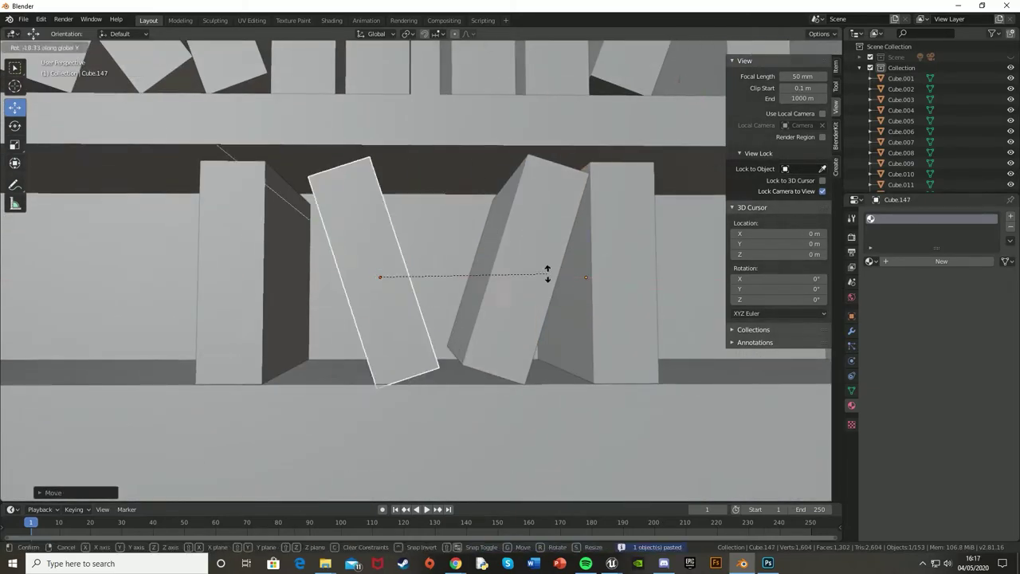
left_click(404, 268)
- Paste two more upright books and position them, rotating one slightly
scroll(484, 276, "up", 3)
scroll(424, 264, "down", 3)
key("ctrl+v")
key("g")
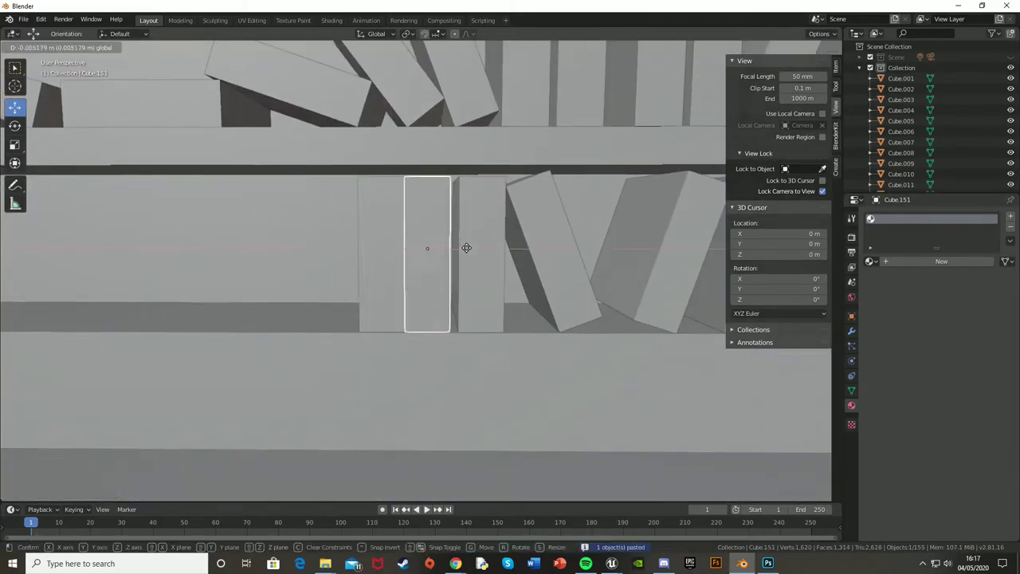
left_click(406, 252)
key("r")
left_click(455, 303)
key("ctrl+v")
key("g")
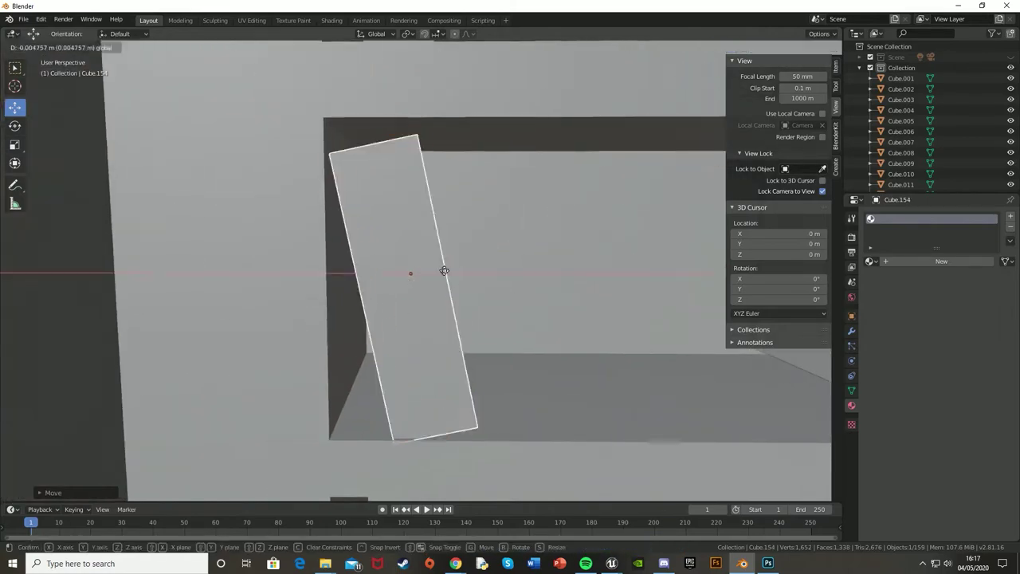
left_click(442, 268)
- Paste a book and tilt it about the Y axis so it leans
scroll(278, 300, "down", 2)
scroll(574, 299, "down", 2)
scroll(496, 312, "down", 2)
scroll(497, 313, "up", 5)
key("ctrl+v")
key("r")
key("y")
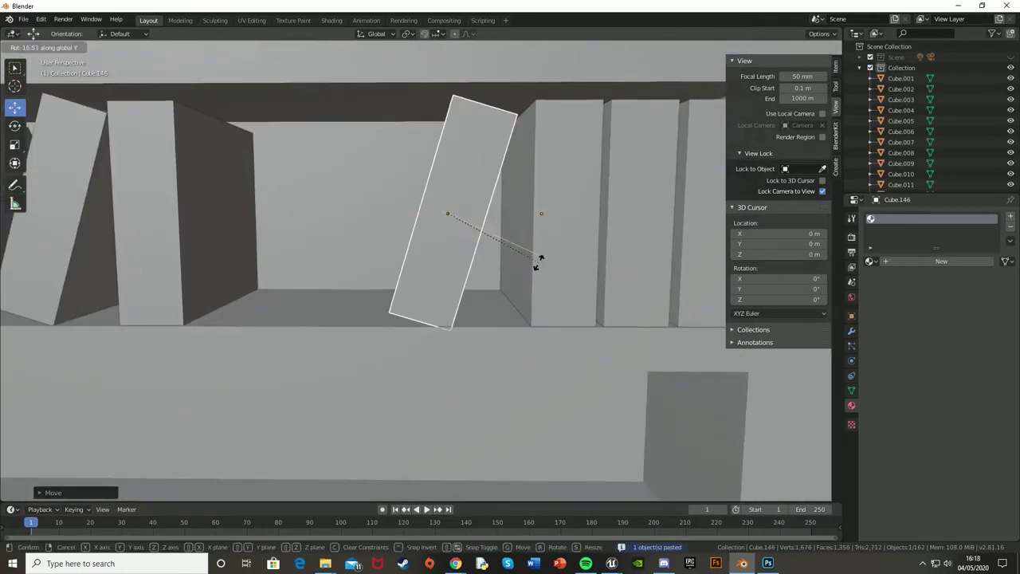
left_click(505, 206)
- Paste another book, move it into place and rotate it
key("ctrl+v")
key("g")
left_click(563, 250)
key("r")
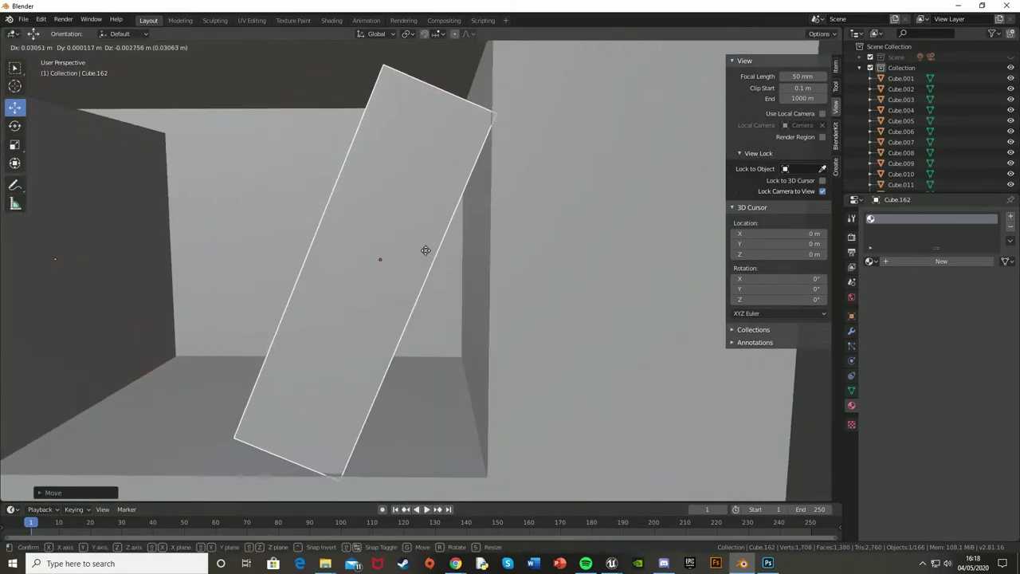
left_click(423, 248)
- Paste one more book and rotate it into a leaning position
scroll(249, 273, "down", 2)
key("ctrl+v")
key("r")
left_click(511, 300)
scroll(407, 284, "down", 3)
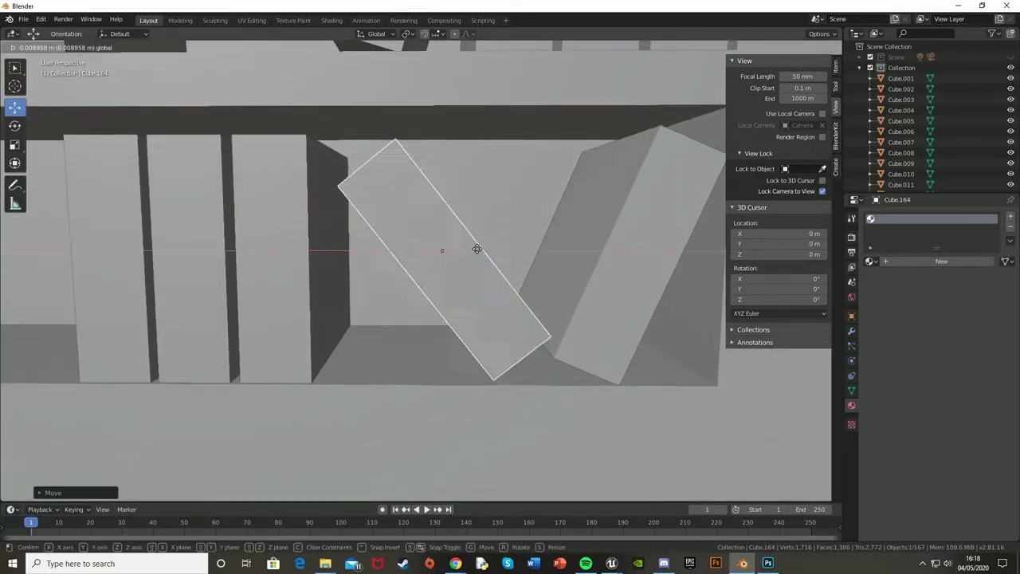
scroll(308, 289, "up", 4)
key("ctrl+v")
scroll(308, 288, "down", 3)
- Paste a book, slide it along the shelf on X, and tilt it about Y
key("ctrl+v")
key("g")
key("x")
left_click(362, 280)
scroll(398, 287, "up", 2)
key("r")
key("y")
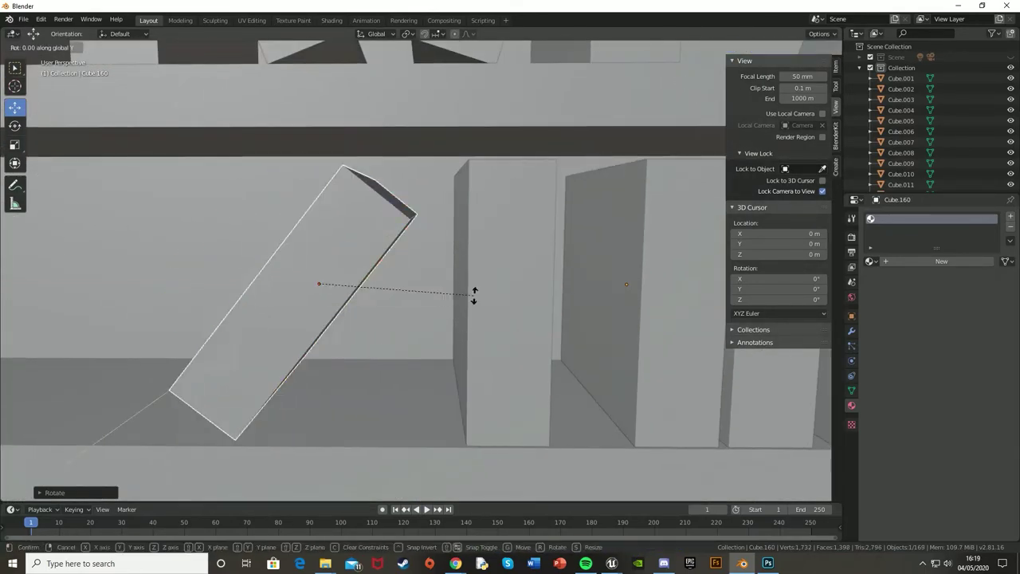
left_click(356, 252)
scroll(573, 272, "down", 2)
- Paste a copy and lay it flat on top of the book stack
key("ctrl+v")
key("ctrl+v")
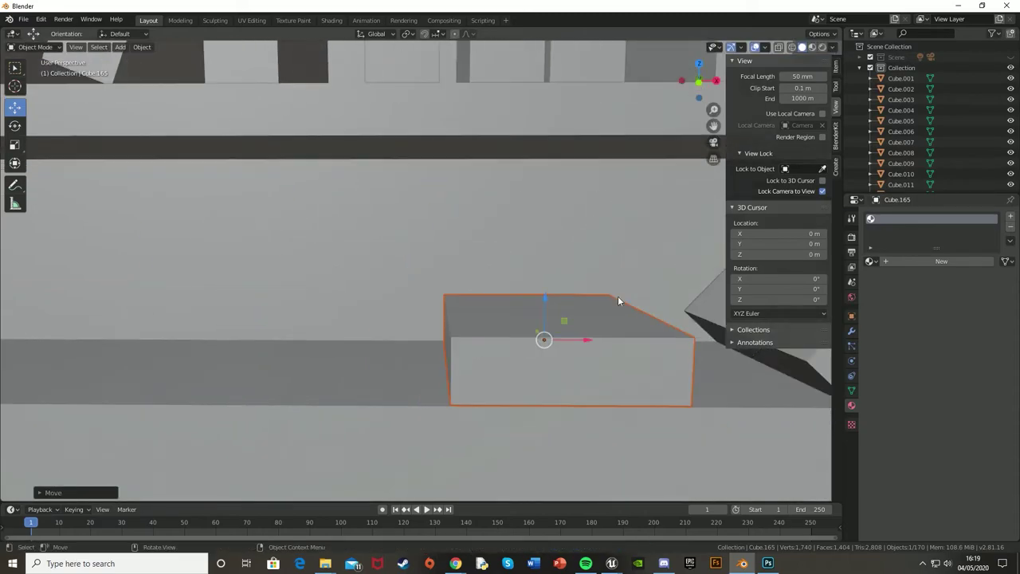
scroll(618, 296, "up", 2)
key("ctrl+v")
key("g")
left_click(399, 287)
scroll(434, 292, "down", 2)
left_click(524, 228)
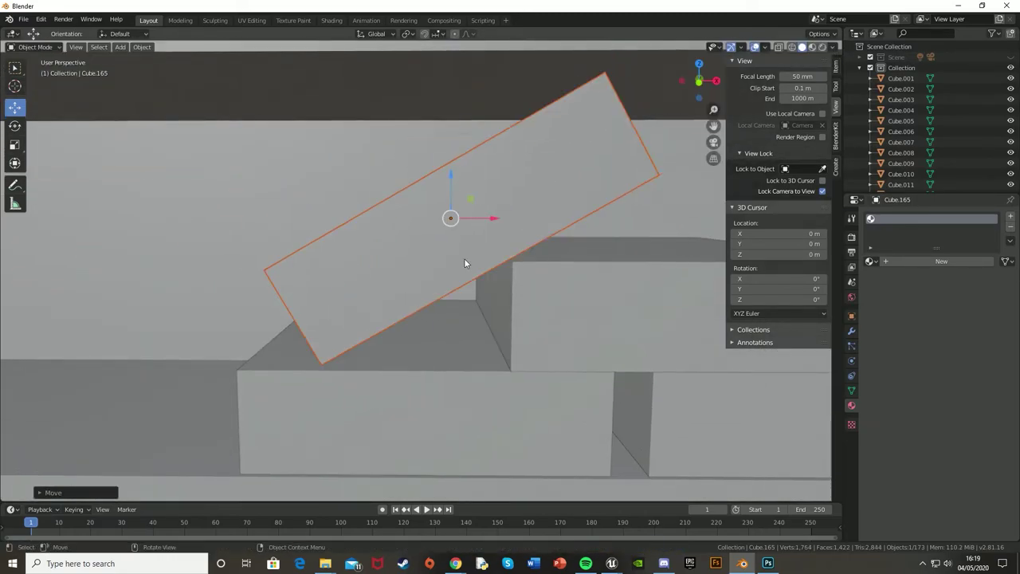
scroll(467, 262, "up", 4)
middle_click_drag(450, 322, 474, 349)
- Reposition a book and tilt it to lean against its neighbour
key("g")
left_click(389, 253)
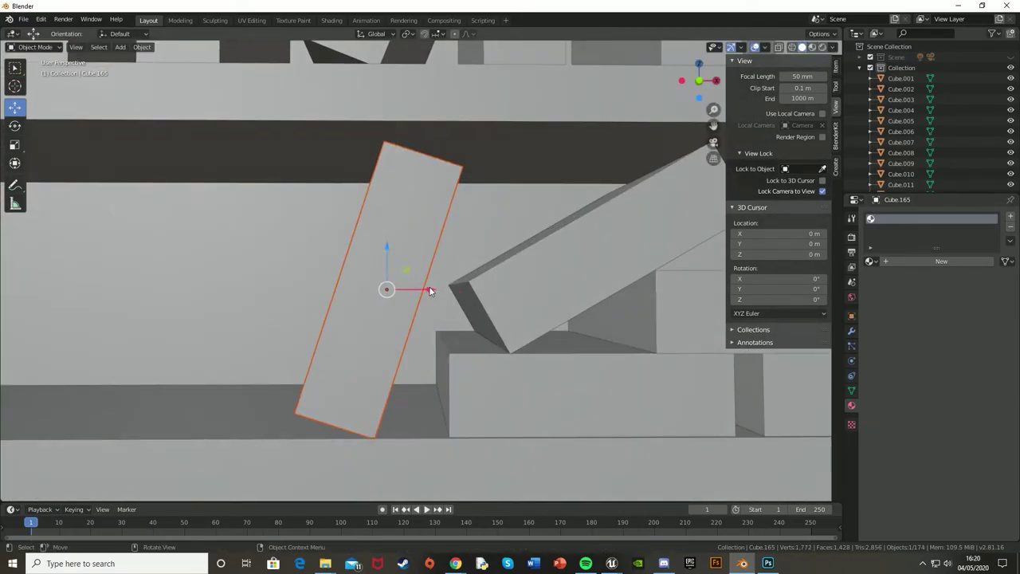
scroll(428, 289, "down", 4)
scroll(491, 313, "up", 4)
key("r")
left_click(482, 252)
key("g")
left_click(481, 252)
- Orbit around the shelf and duplicate one more book
scroll(547, 294, "down", 4)
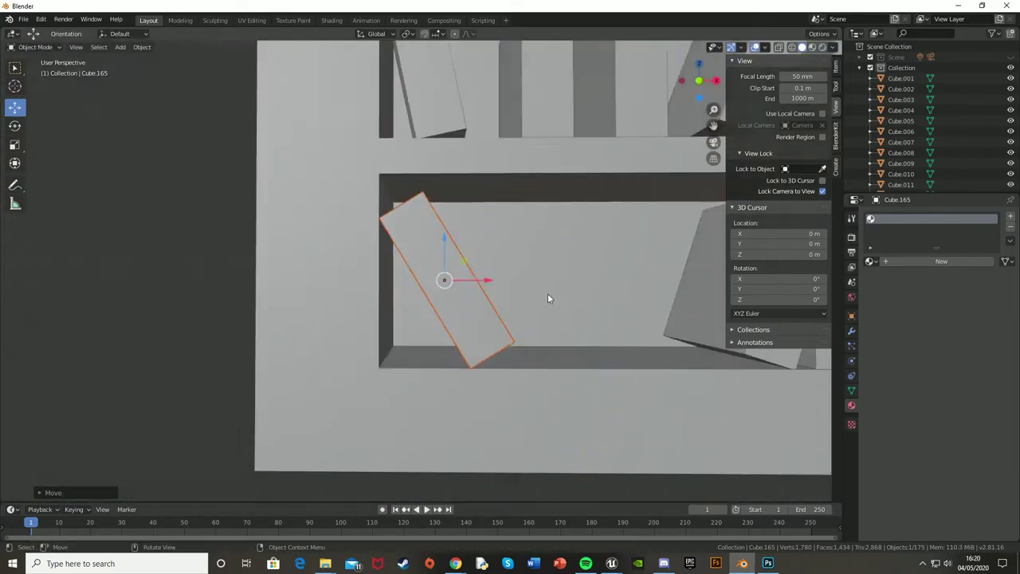
scroll(375, 273, "down", 2)
scroll(453, 223, "up", 5)
mouse_move(452, 223)
middle_mouse_down()
mouse_move(590, 316)
mouse_move(333, 212)
middle_mouse_up()
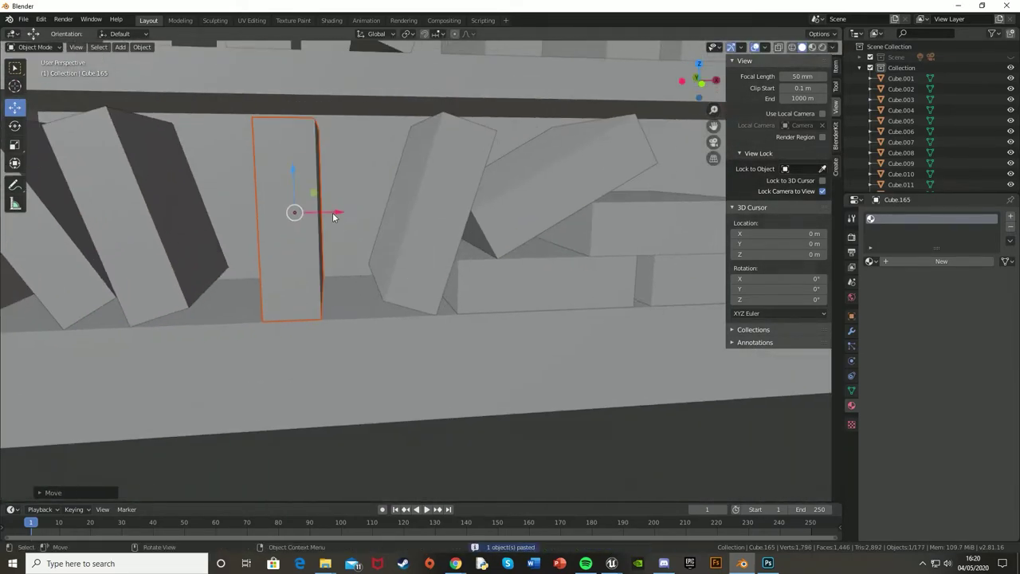
key("shift+d")
- Deselect the books and switch to the camera view with Numpad 0
key("x")
left_click(508, 345)
scroll(508, 346, "down", 8)
key("KP_0")
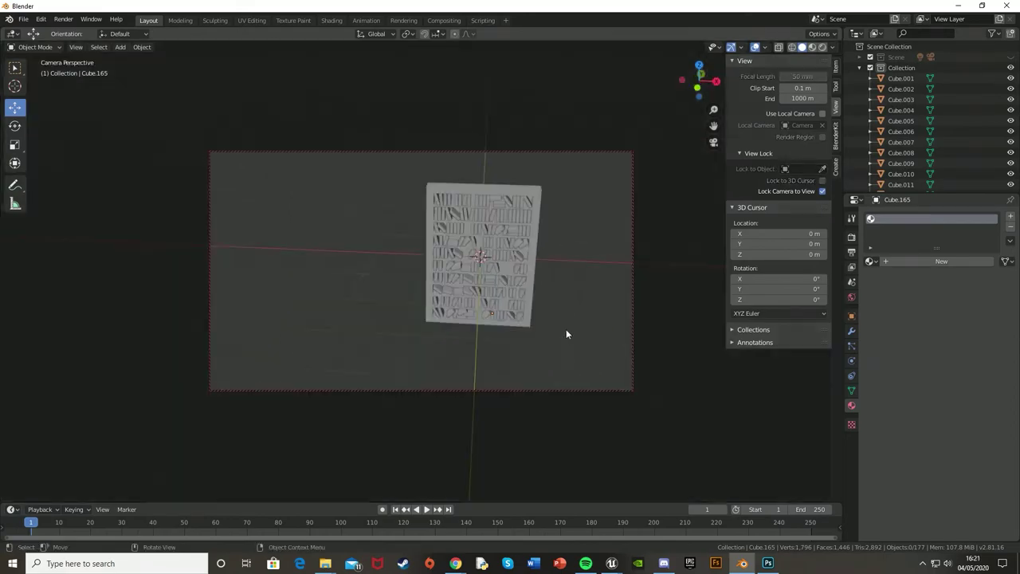
- Set Output Resolution X to 1080 and render the camera view with F12
left_click(852, 237)
left_click(851, 252)
left_click(977, 228)
type("1080")
scroll(470, 283, "up", 5)
key("F12")
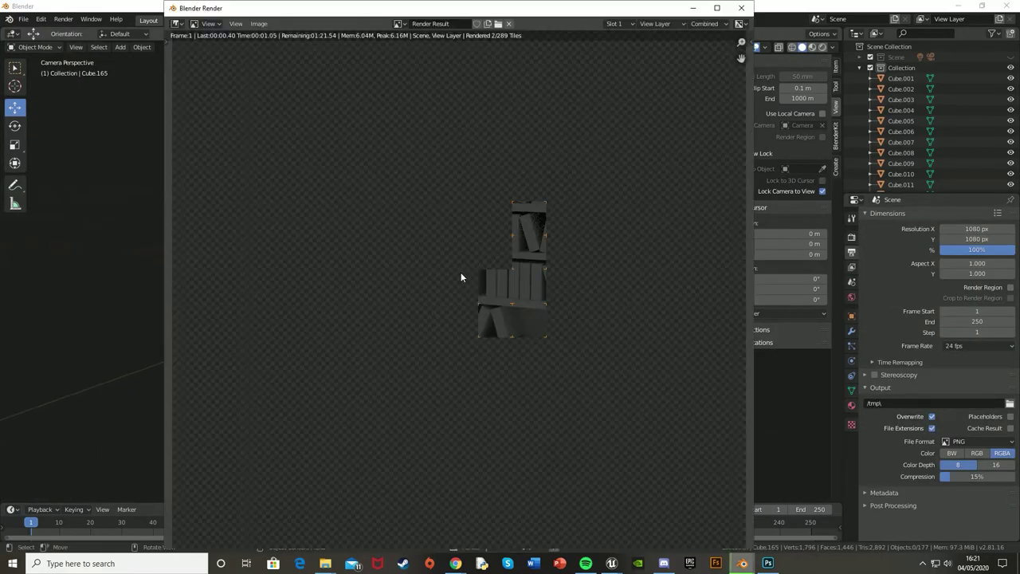